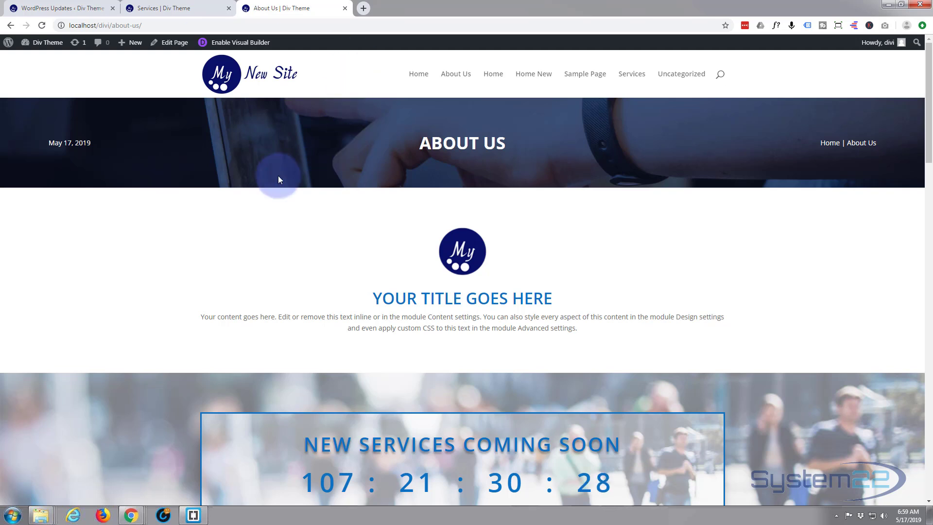
- Review the About Us page down to the bar counters beside the Completed Projects text
scroll(264, 179, "down", 2)
scroll(231, 168, "down", 8)
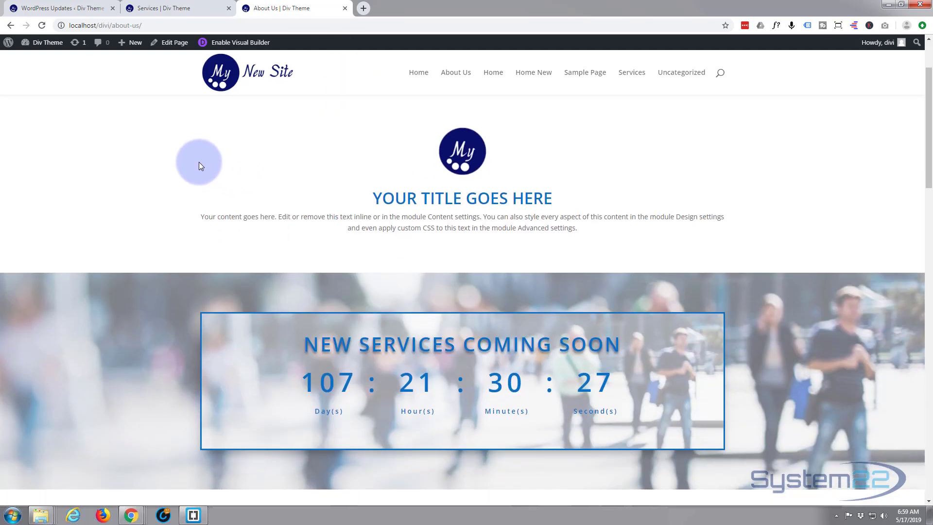
scroll(197, 158, "down", 4)
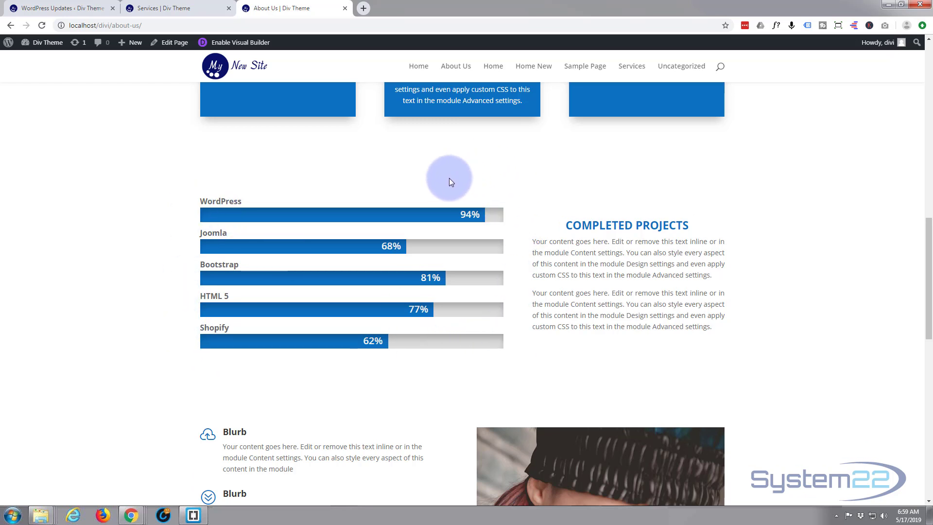
- Switch to the Services page, look over its layout, and enable the Visual Builder on it
left_click(169, 11)
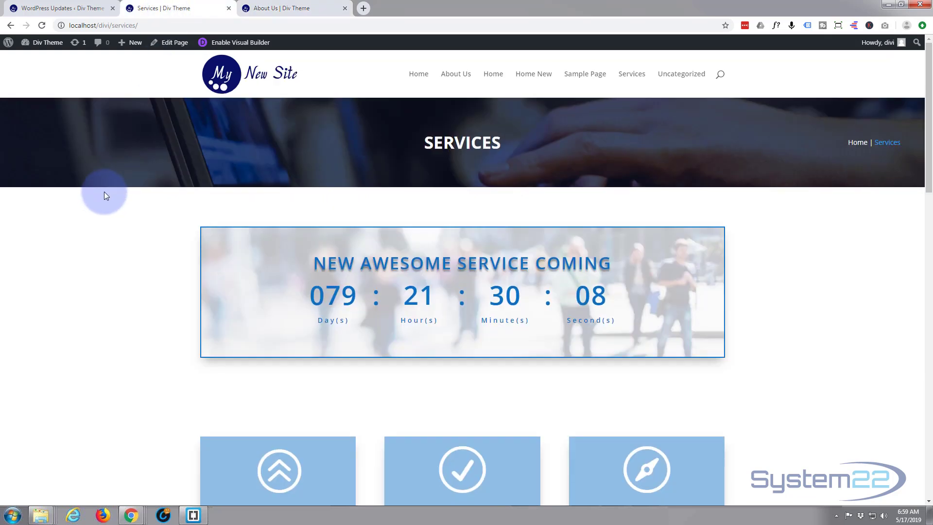
scroll(104, 192, "down", 2)
scroll(103, 194, "down", 10)
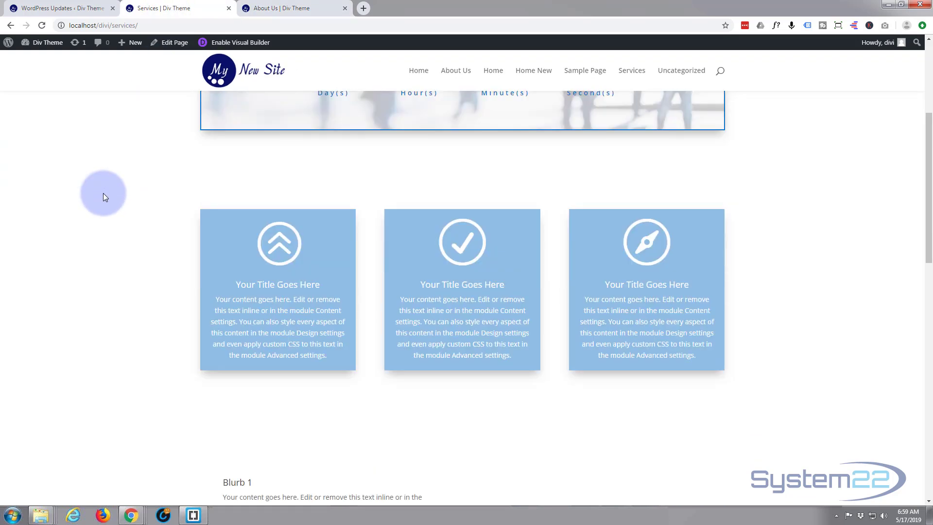
scroll(104, 197, "up", 2)
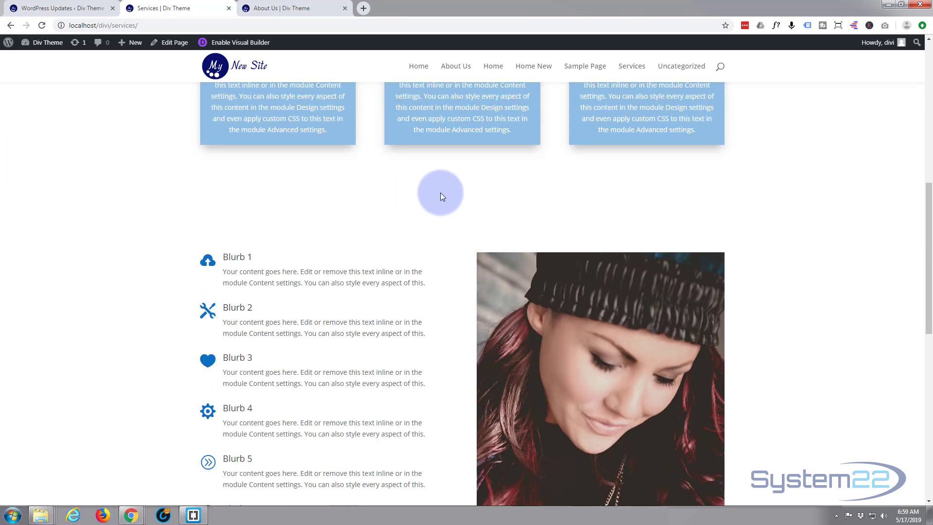
left_click(246, 47)
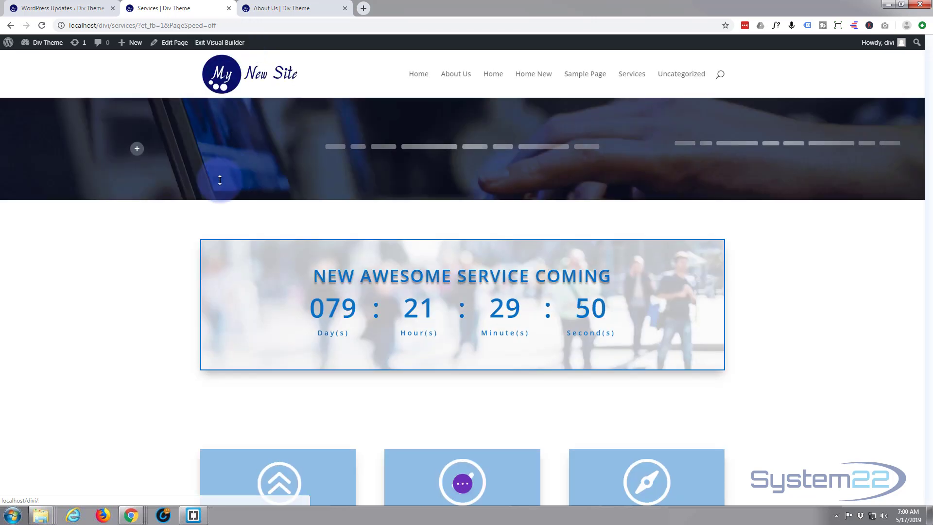
- Insert a regular section between the three blue blurb boxes and the Blurb 1 list, with a two-column row whose first column is wider
scroll(218, 181, "down", 8)
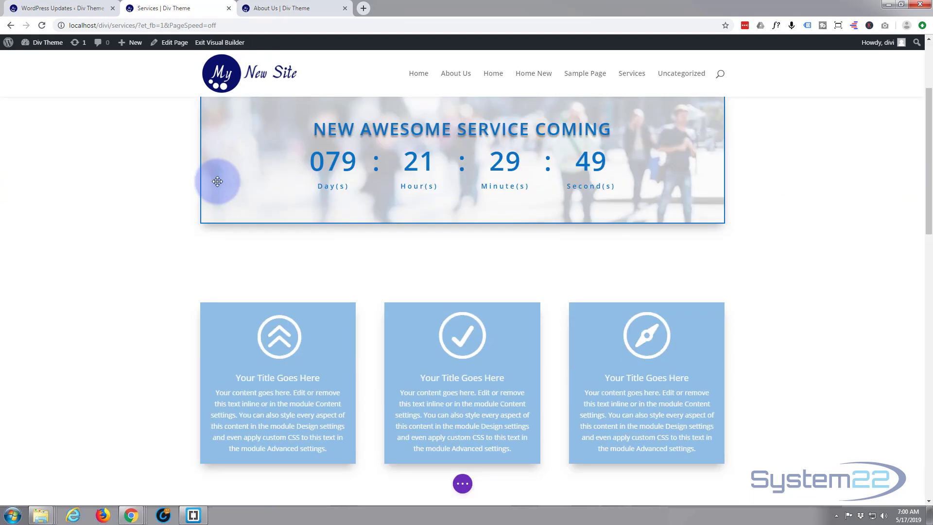
scroll(217, 181, "down", 2)
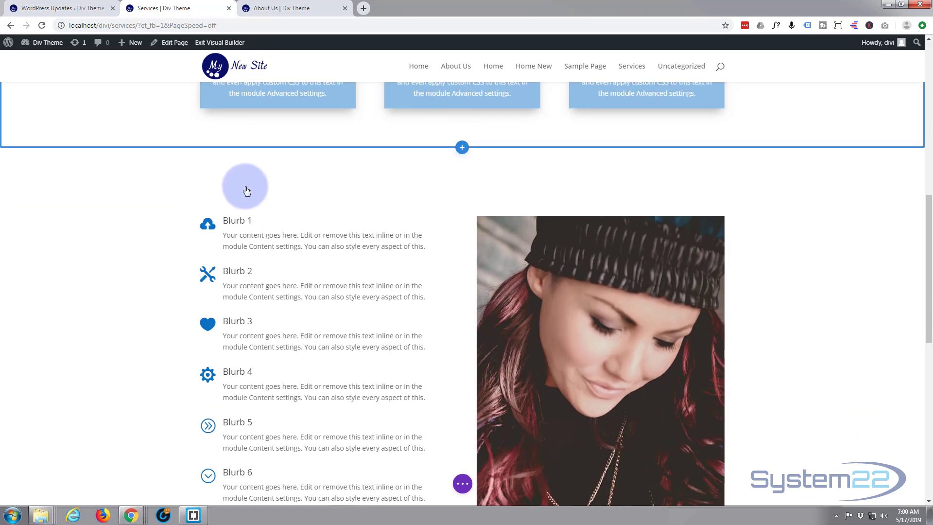
left_click(462, 149)
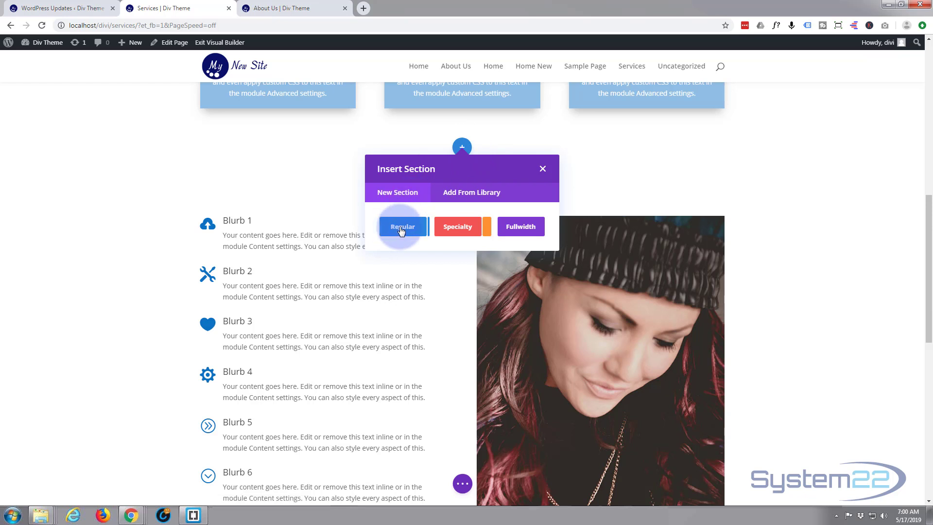
left_click(397, 226)
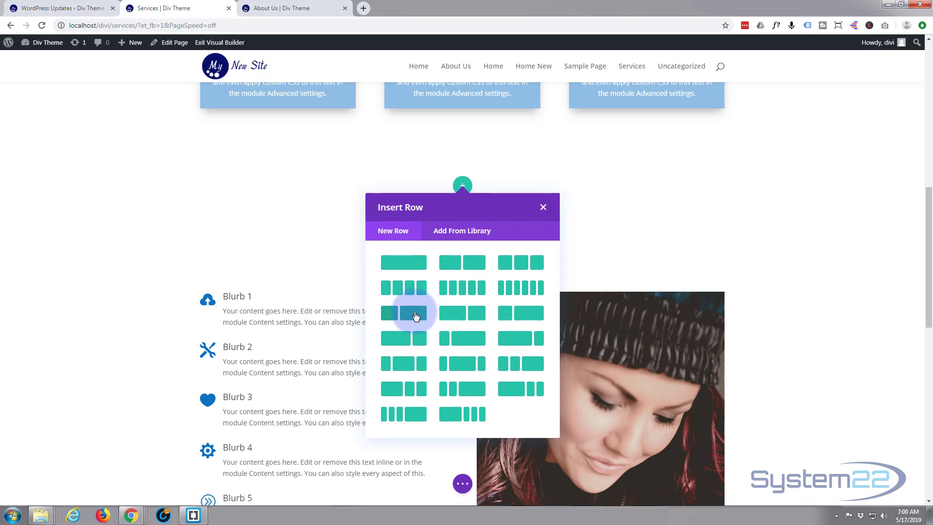
left_click(462, 320)
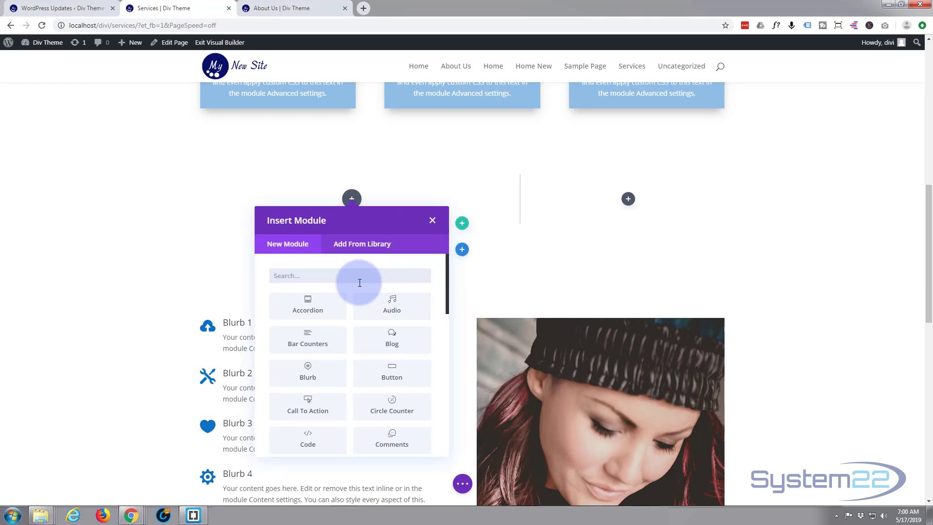
- Add a Bar Counters module to the new row's wider column and move its settings window clear of the bar
scroll(331, 319, "down", 4)
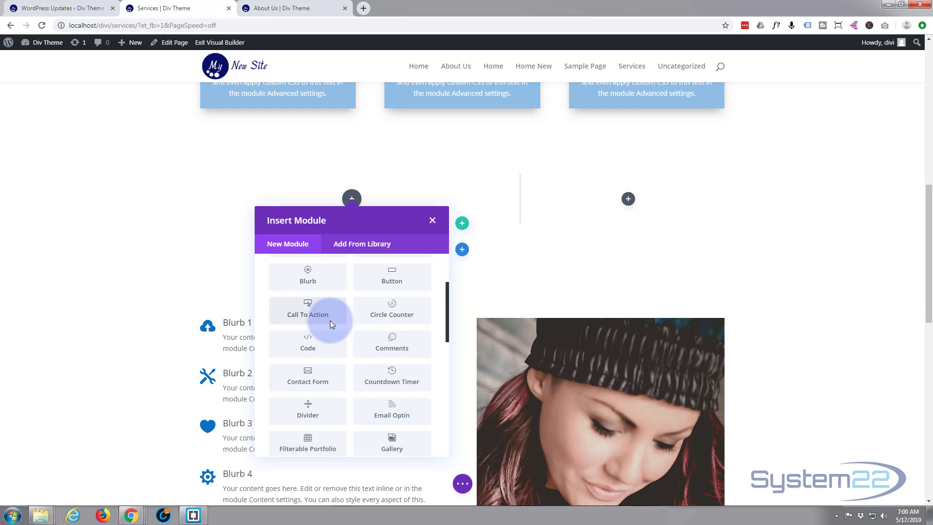
scroll(330, 322, "down", 6)
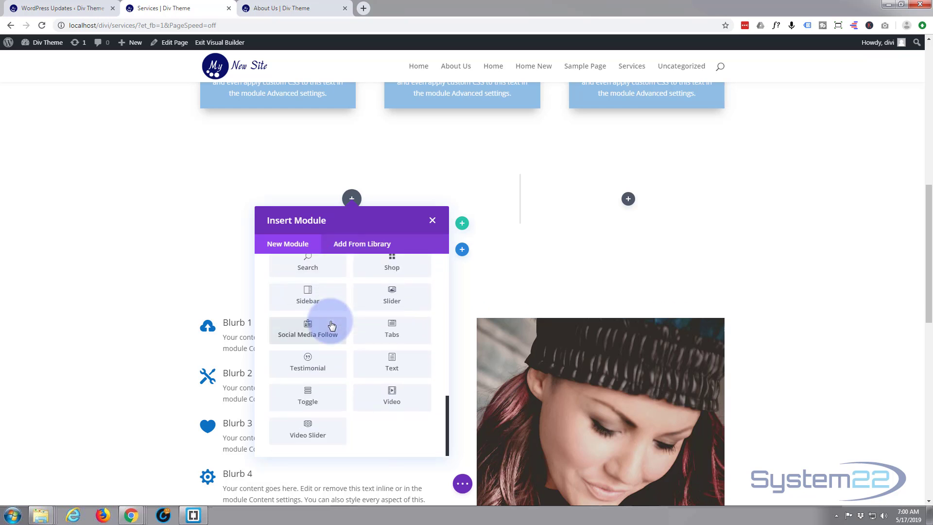
scroll(331, 329, "up", 10)
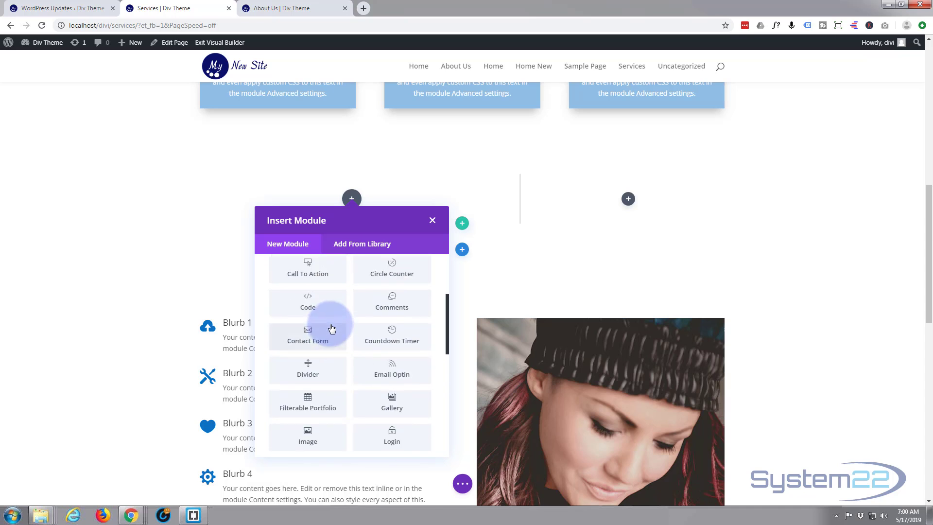
scroll(330, 325, "up", 1)
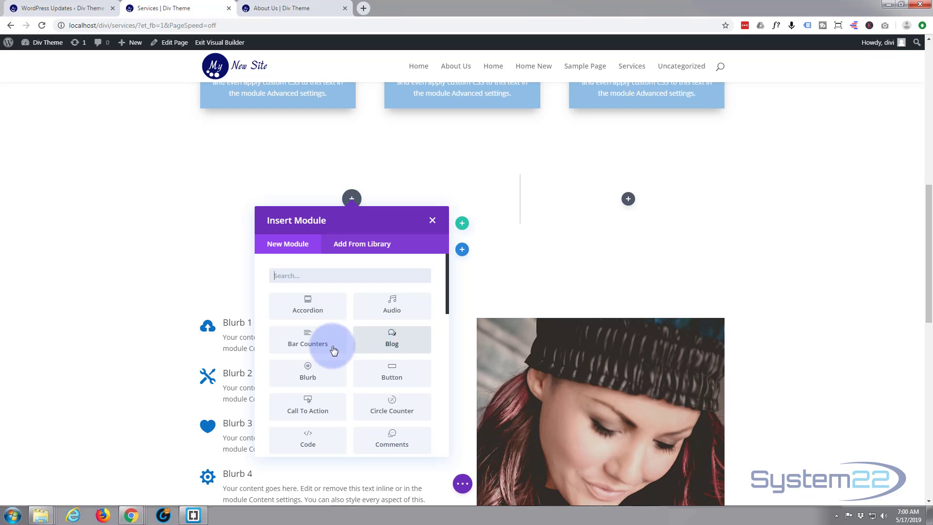
left_click(296, 344)
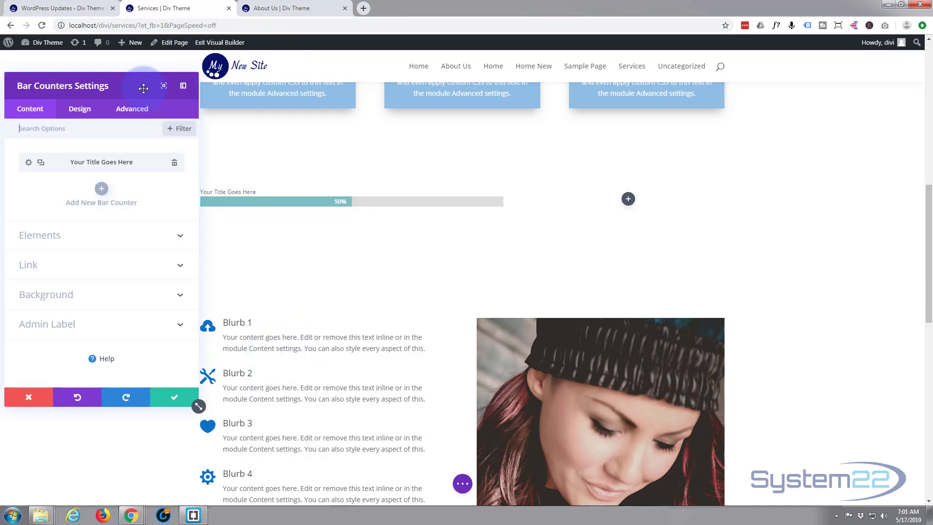
left_click_drag(143, 88, 701, 132)
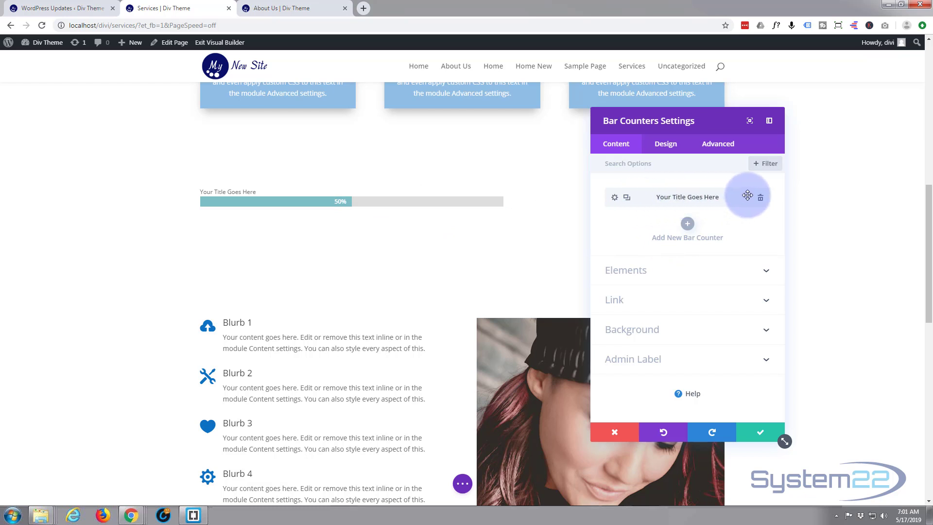
- Title the first bar counter WordPress, set its percent to 95, and save it
left_click(615, 199)
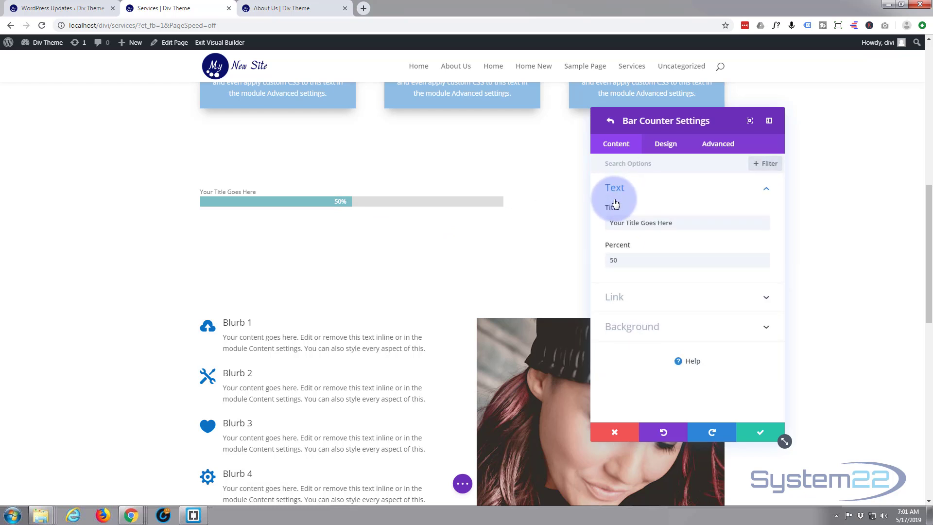
left_click_drag(684, 218, 589, 222)
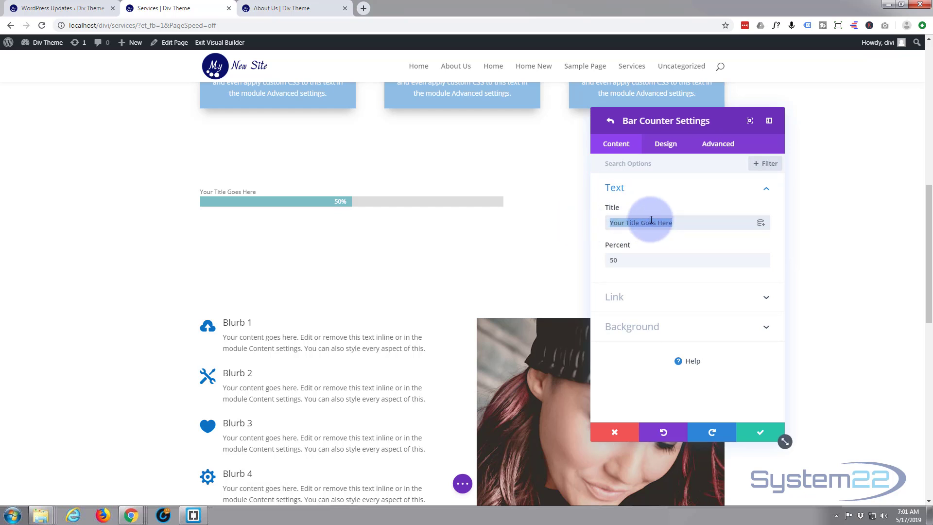
type("WordPress")
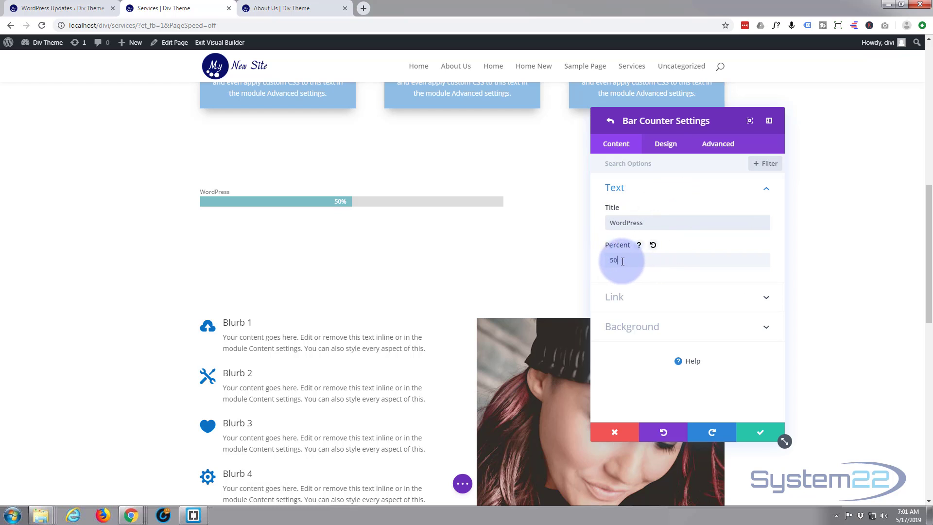
left_click_drag(618, 260, 598, 265)
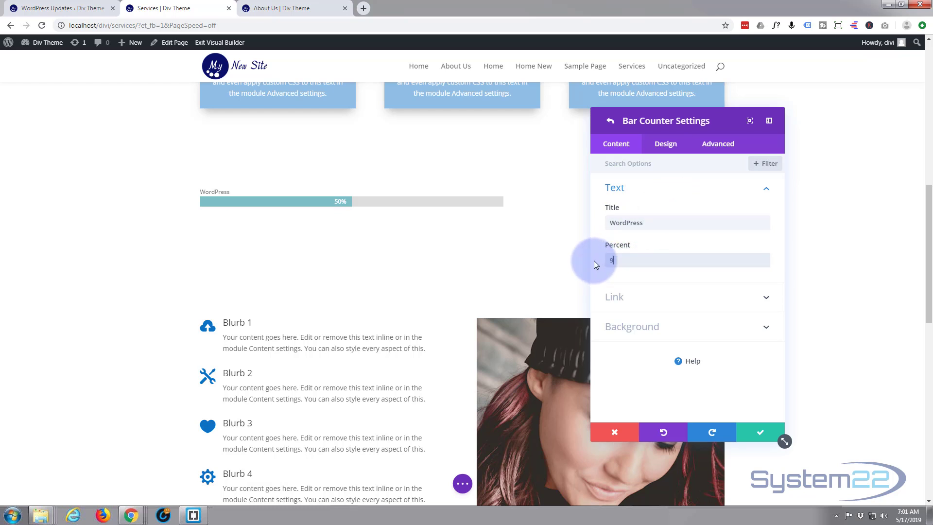
type("95")
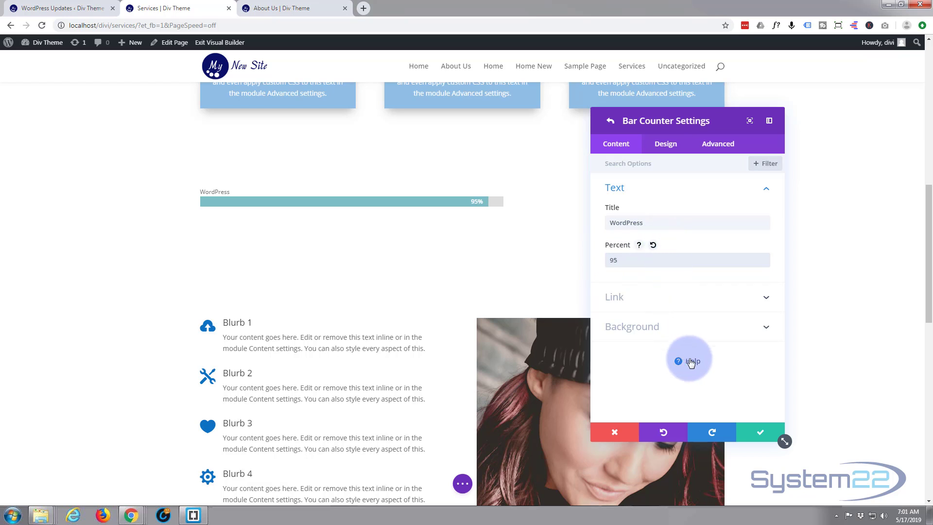
left_click(760, 434)
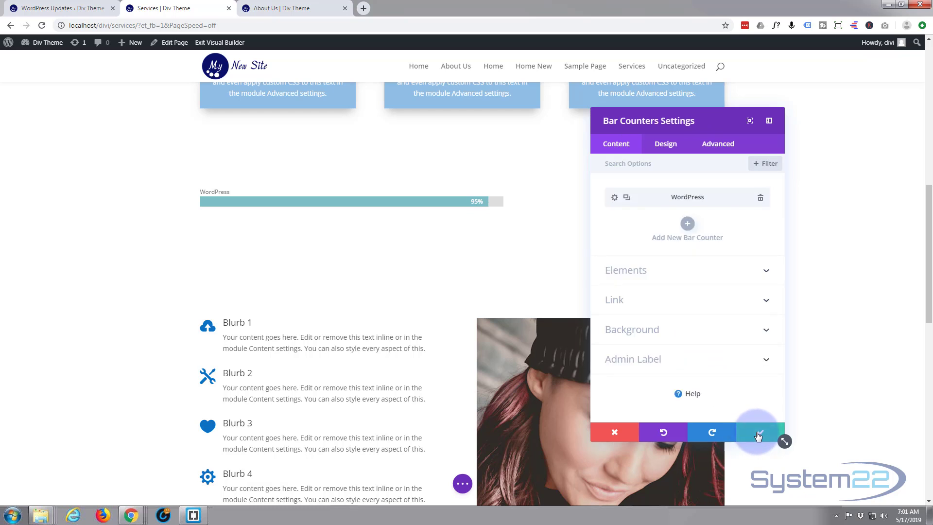
- Duplicate the WordPress bar counter, then retitle the copy Joomla with a percent of 68
left_click(627, 200)
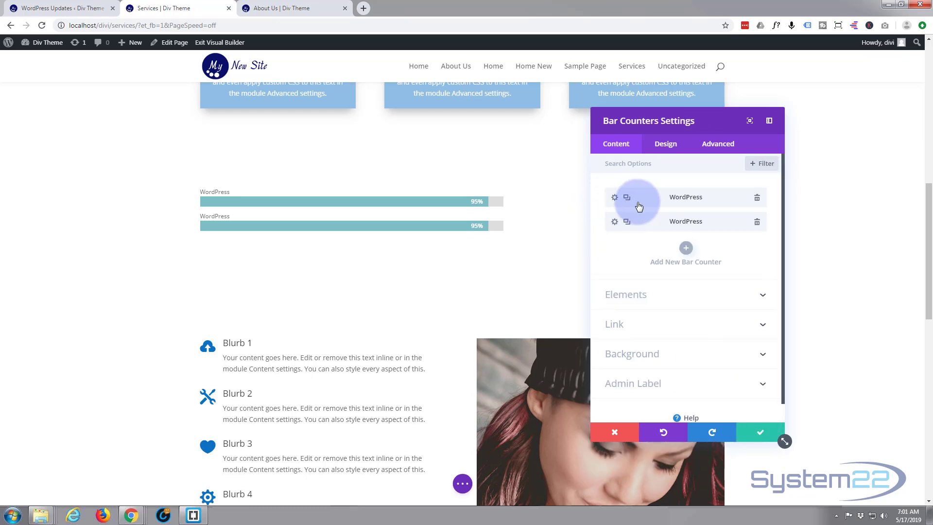
left_click(615, 223)
left_click_drag(639, 228, 600, 224)
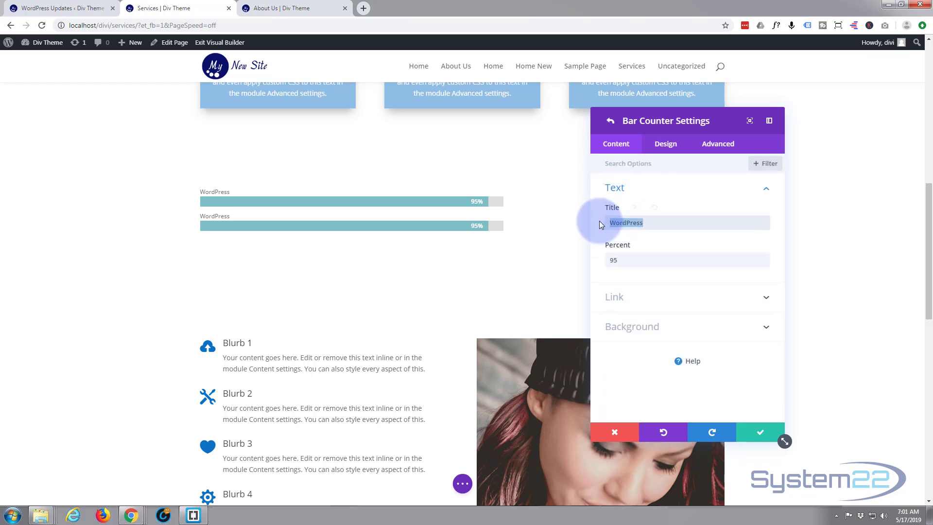
type("Joomla")
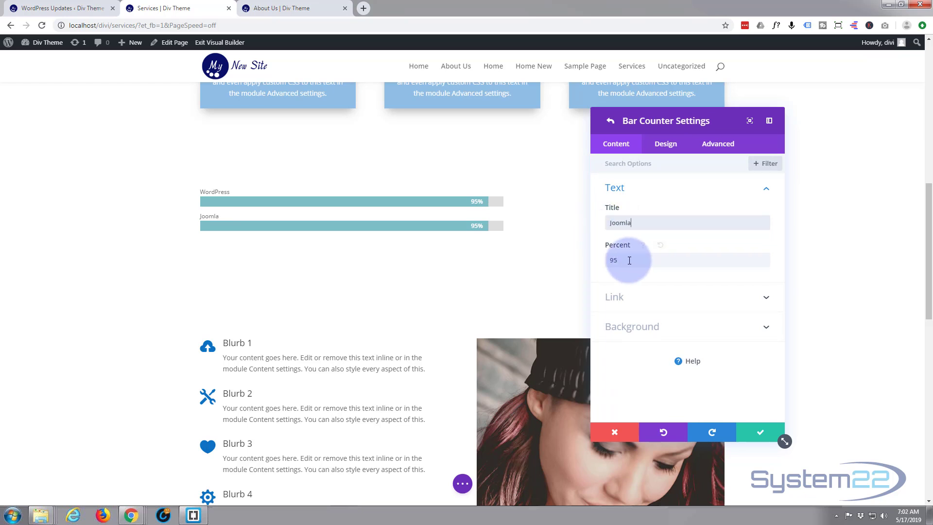
left_click_drag(626, 260, 602, 260)
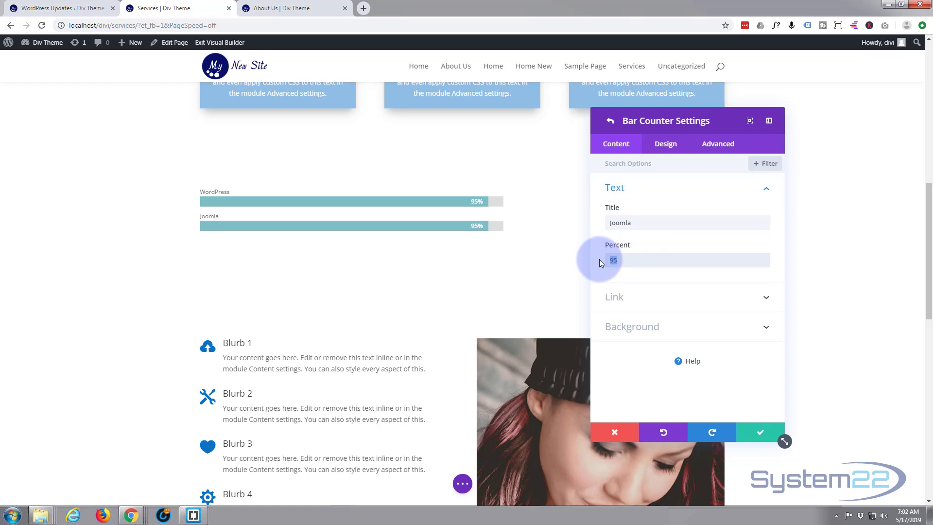
type("68")
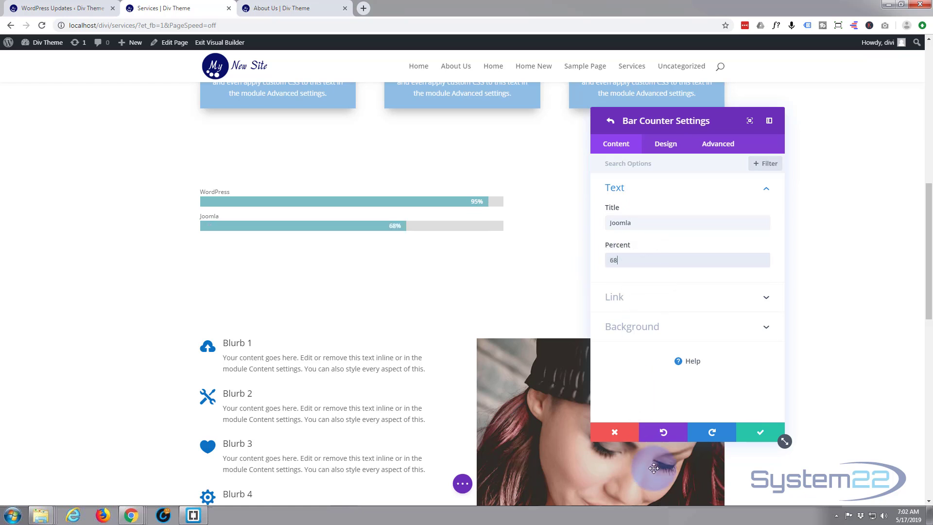
left_click(761, 432)
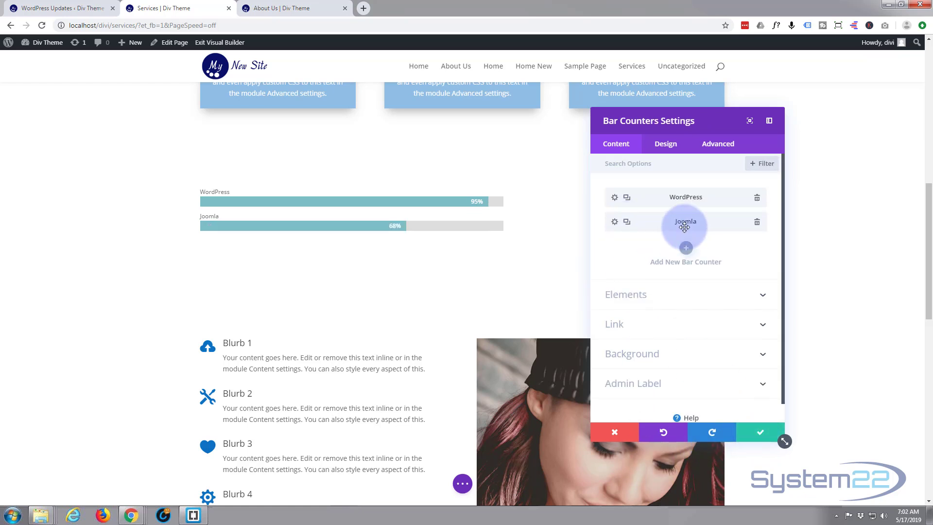
- Duplicate the Joomla bar counter, then retitle the copy Bootstrap with a percent of 78
left_click(626, 222)
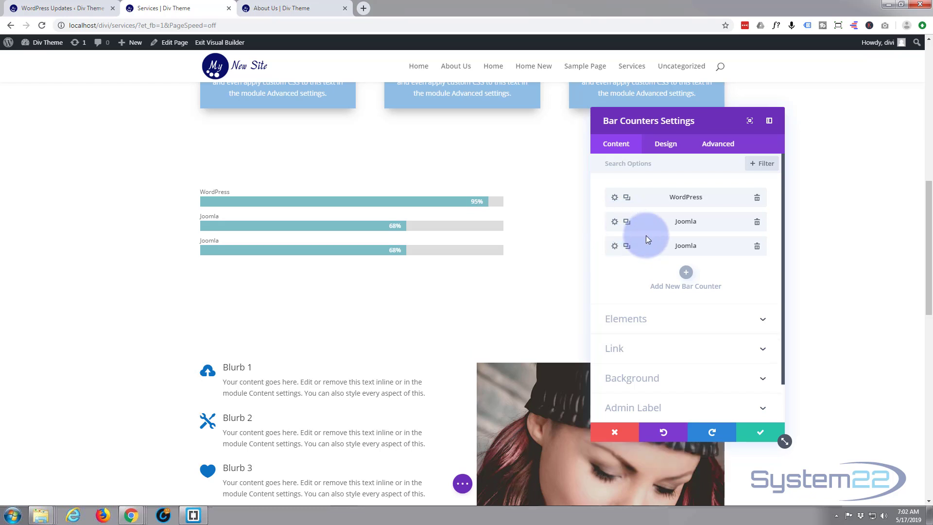
left_click(615, 245)
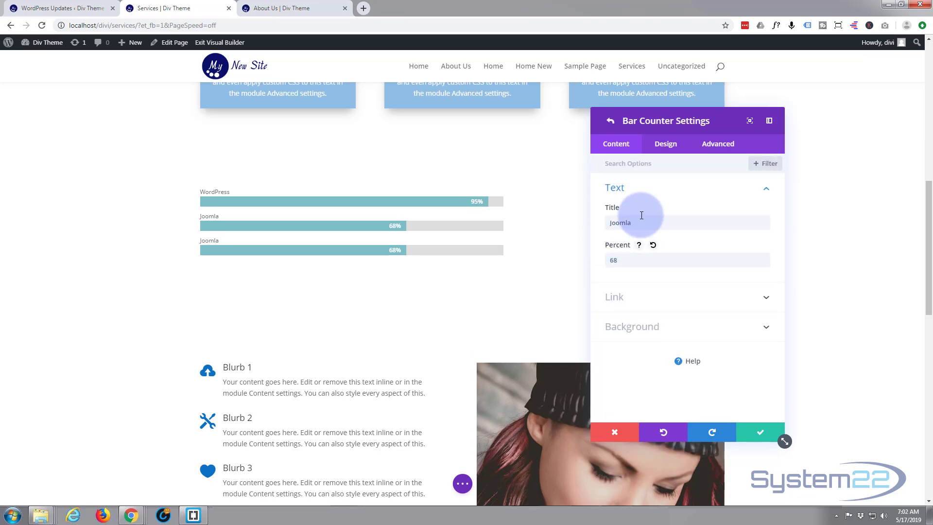
left_click_drag(642, 224, 597, 228)
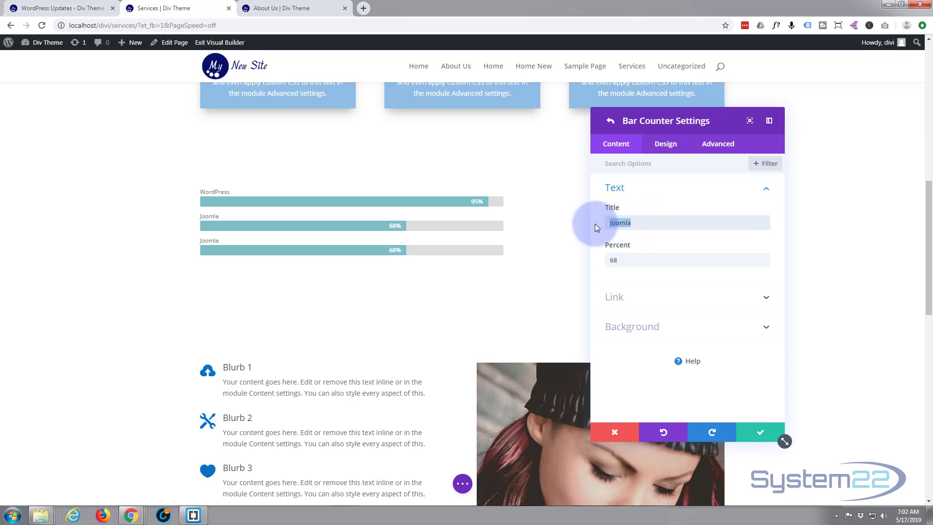
type("Bootstrap")
left_click_drag(615, 260, 598, 264)
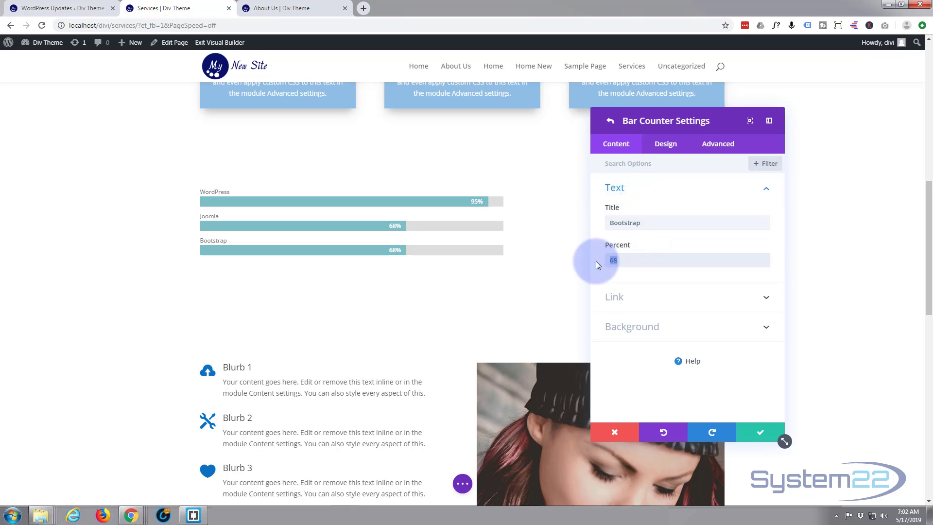
type("78")
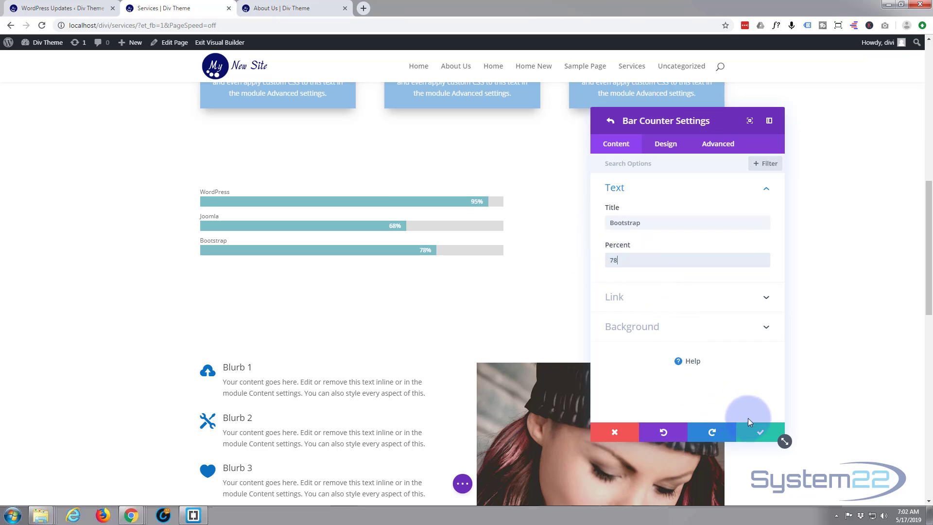
left_click(754, 431)
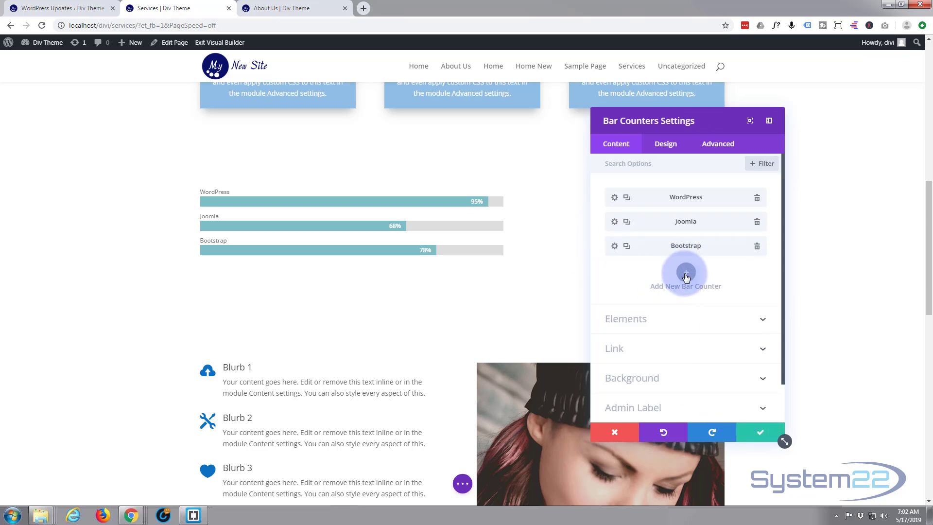
- Add a new bar counter titled HTML5 with a percent of 68 and save it
left_click(686, 273)
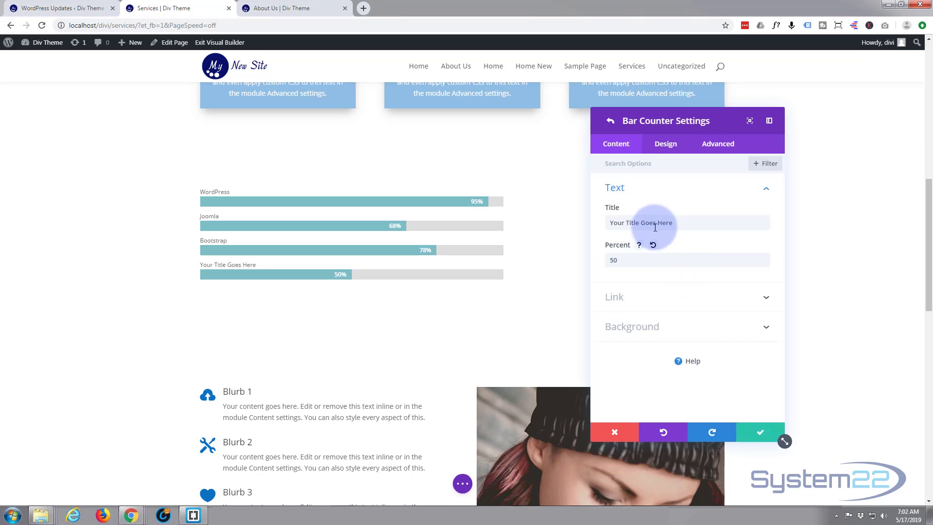
left_click_drag(678, 222, 604, 226)
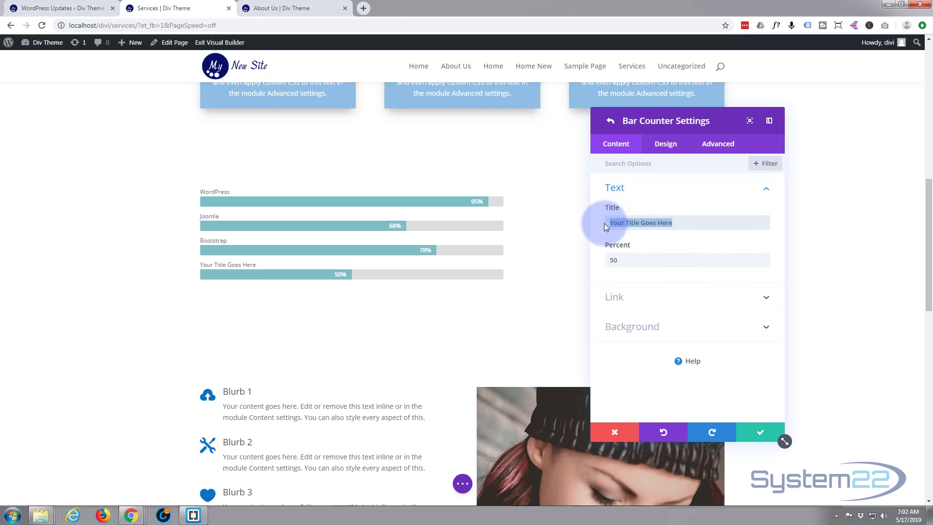
type("HTML5")
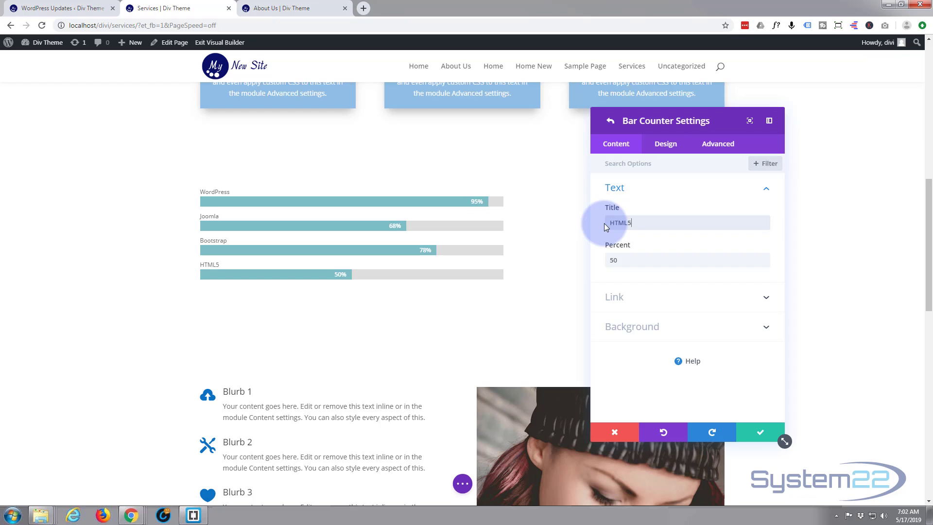
left_click_drag(623, 261, 602, 266)
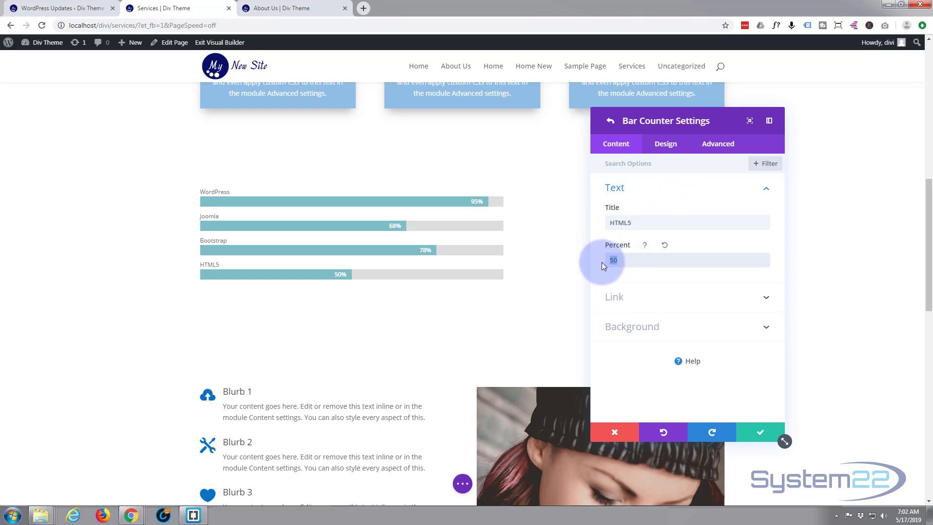
type("68")
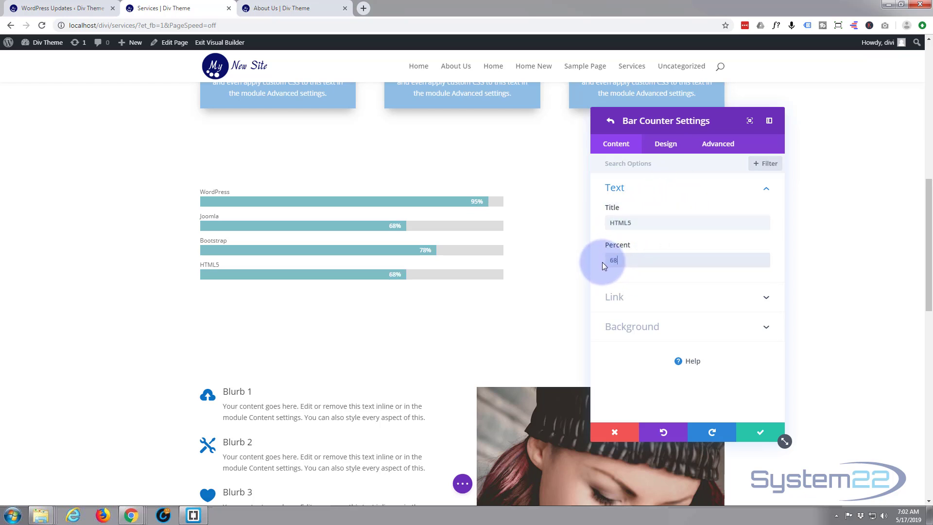
left_click(758, 438)
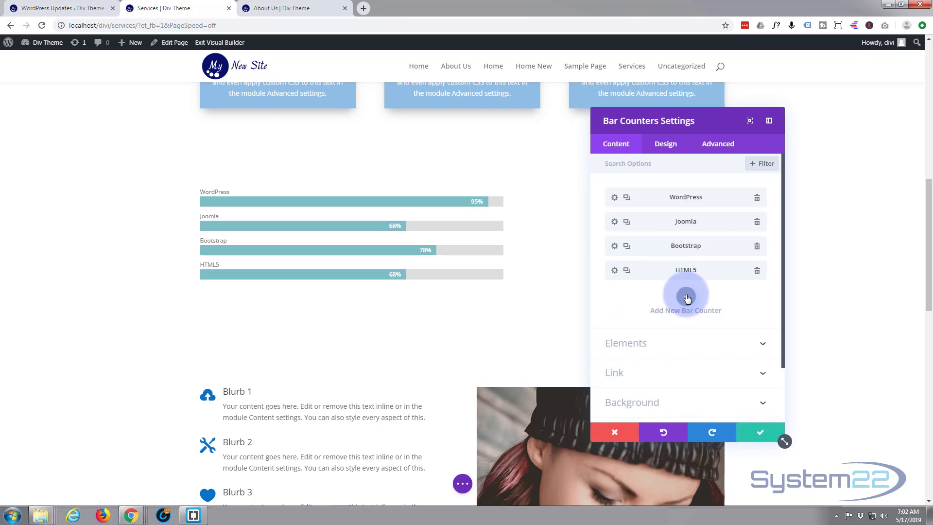
- Add another bar counter titled Shopify with a percent of 86 and save it
left_click(687, 297)
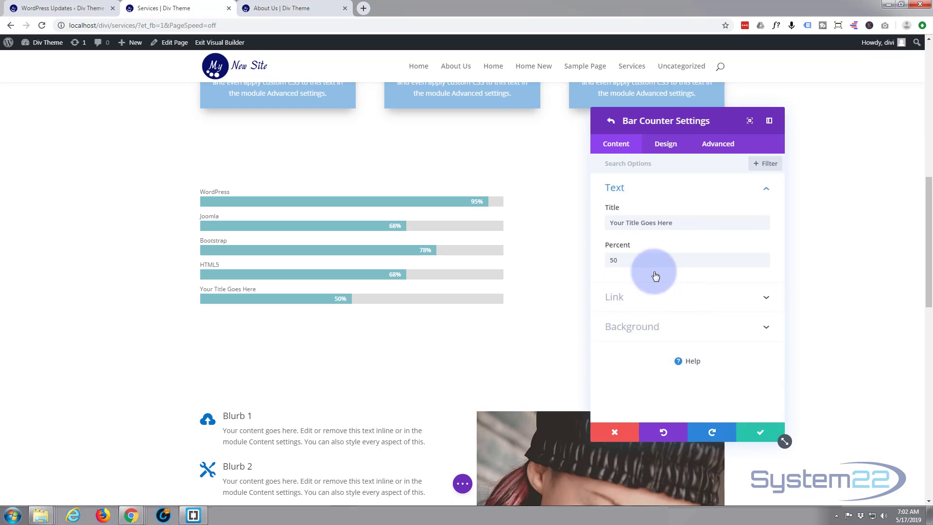
left_click_drag(681, 223, 594, 226)
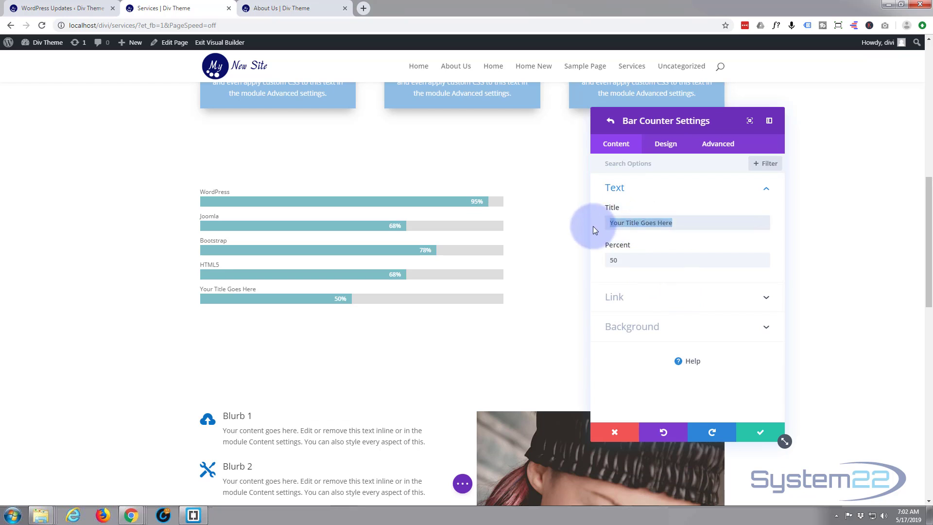
type("Shop")
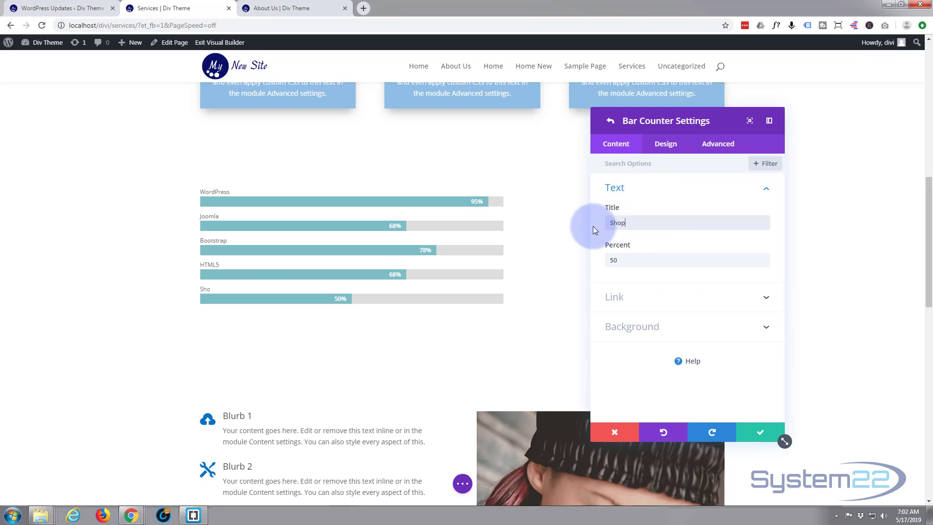
type("ify")
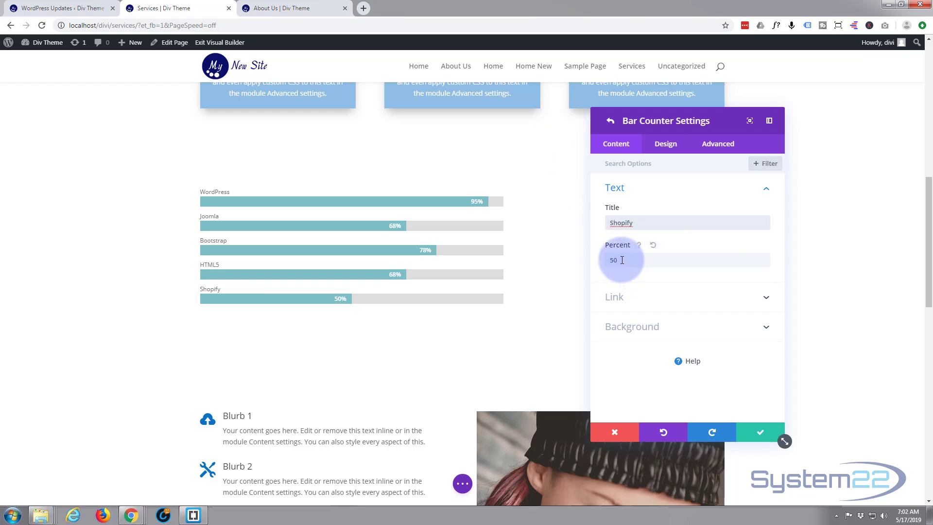
left_click_drag(622, 260, 606, 261)
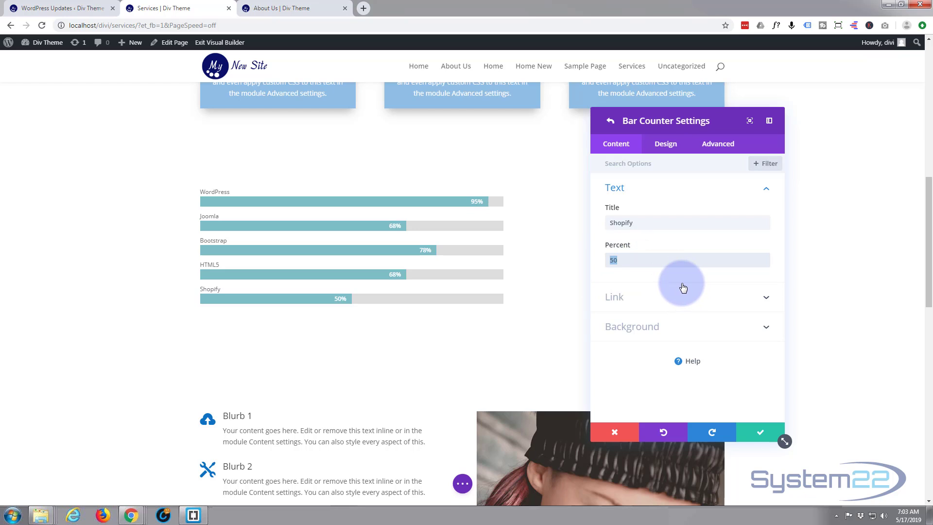
type("86")
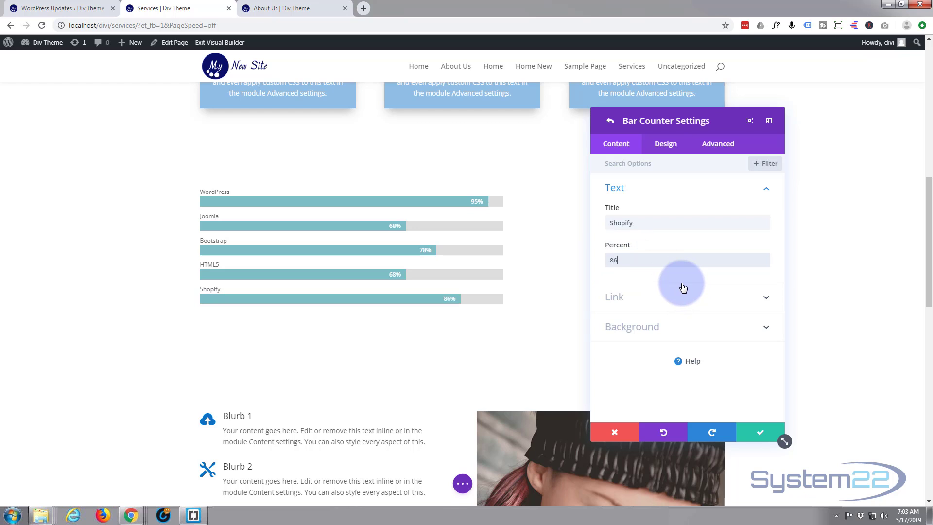
left_click(761, 434)
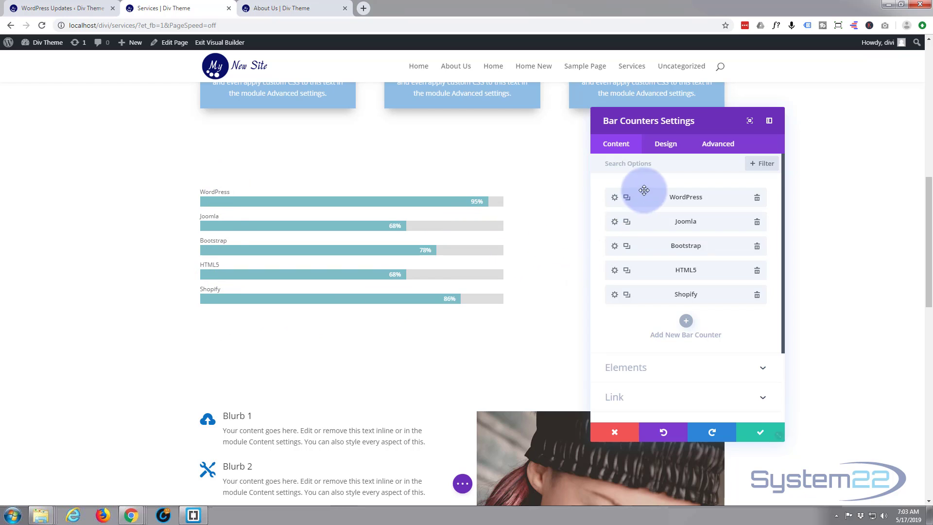
- Set the WordPress counter's bar background color to the saved blue #0c71c3
left_click(615, 198)
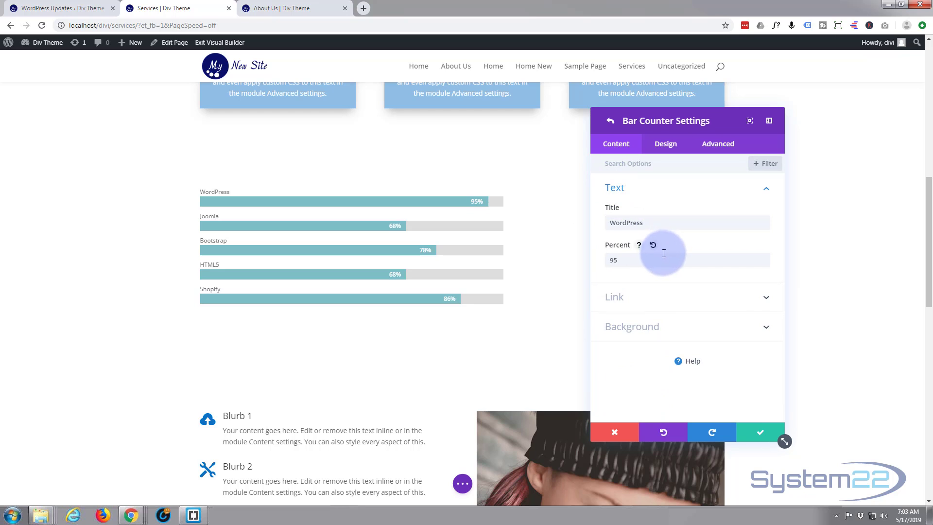
left_click(669, 145)
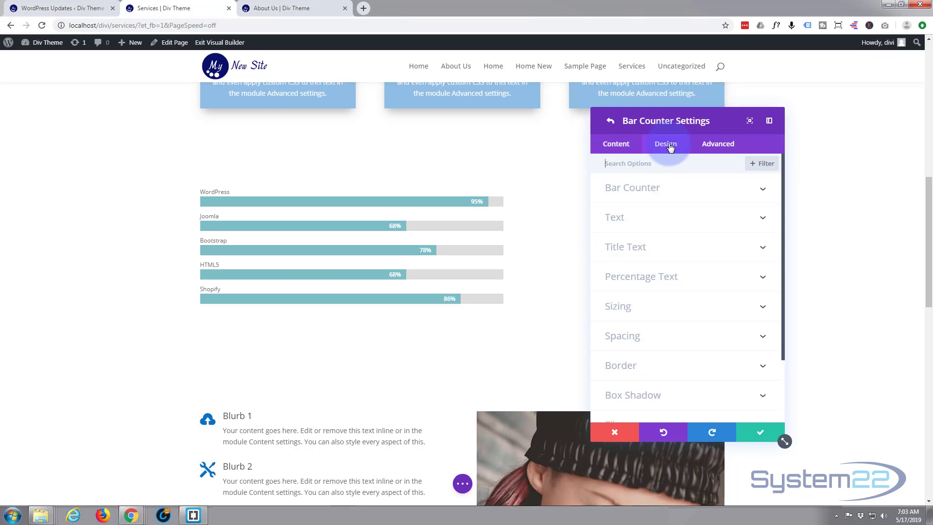
left_click(706, 192)
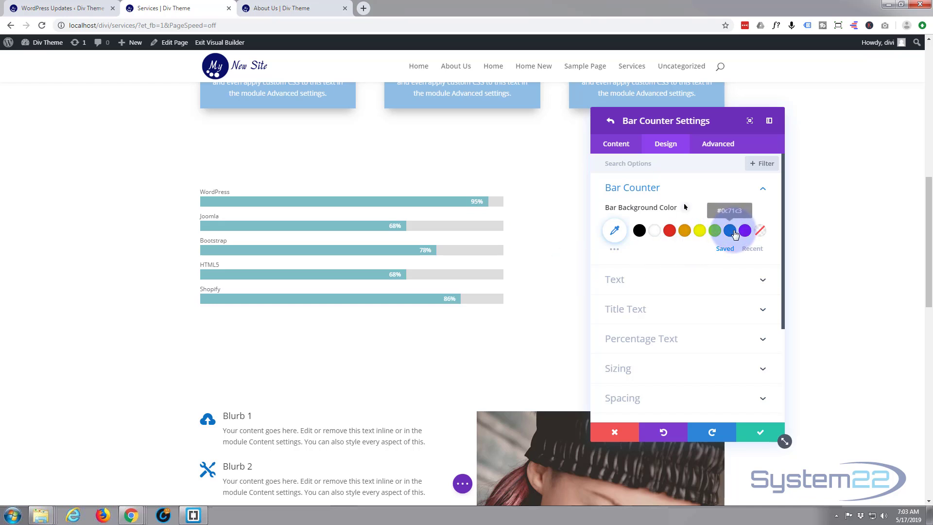
left_click(731, 233)
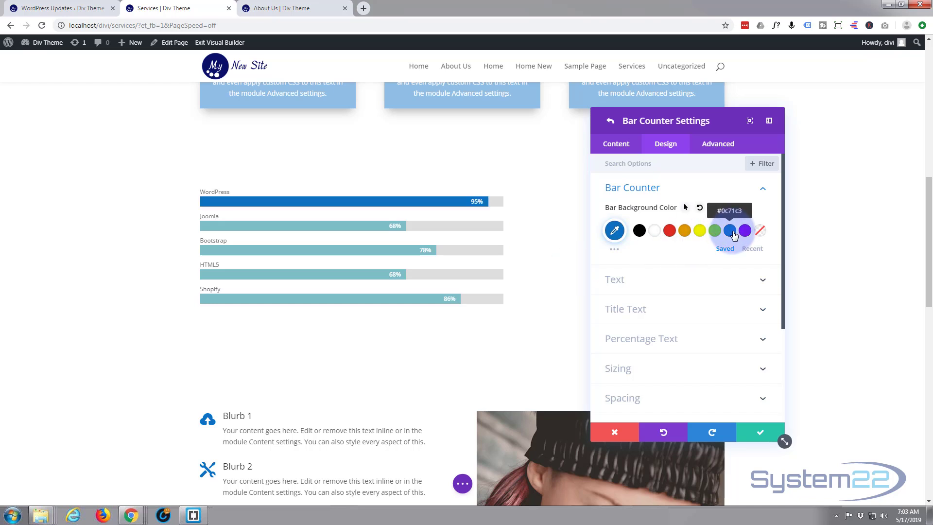
- Set the WordPress counter's title font weight to Semi Bold and its title text size to 16px
left_click(680, 318)
scroll(678, 313, "down", 2)
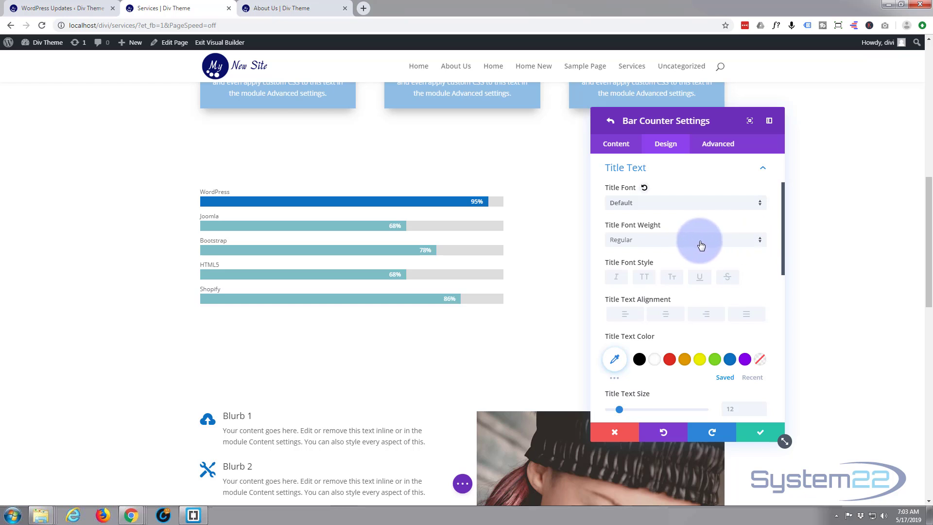
left_click(761, 241)
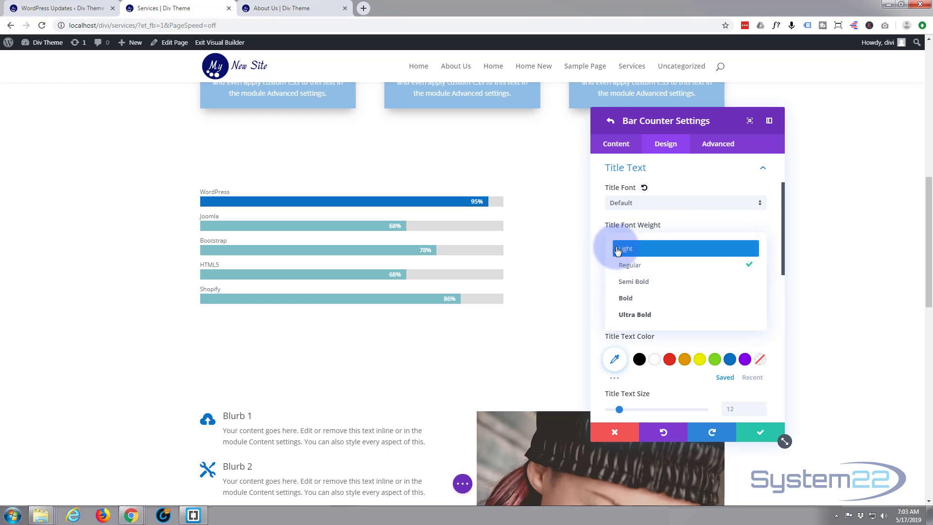
left_click(640, 284)
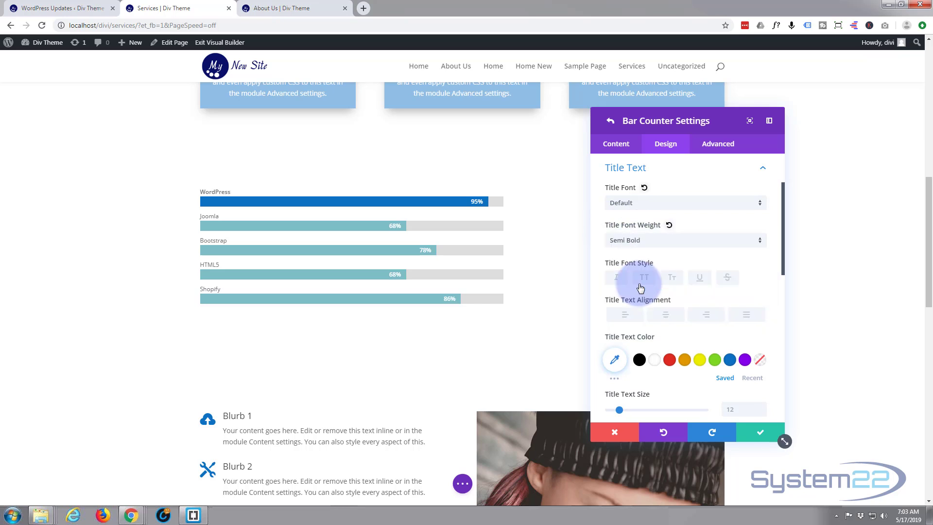
left_click(759, 243)
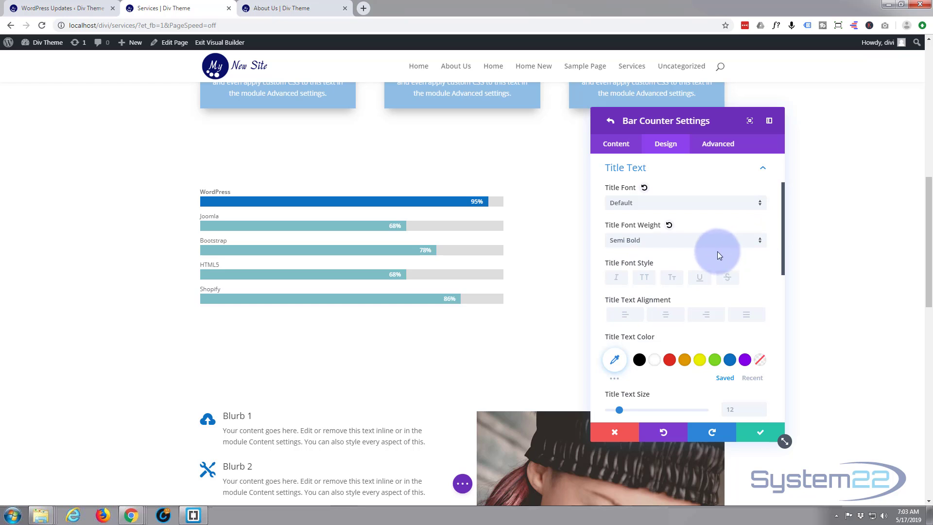
scroll(713, 255, "down", 1)
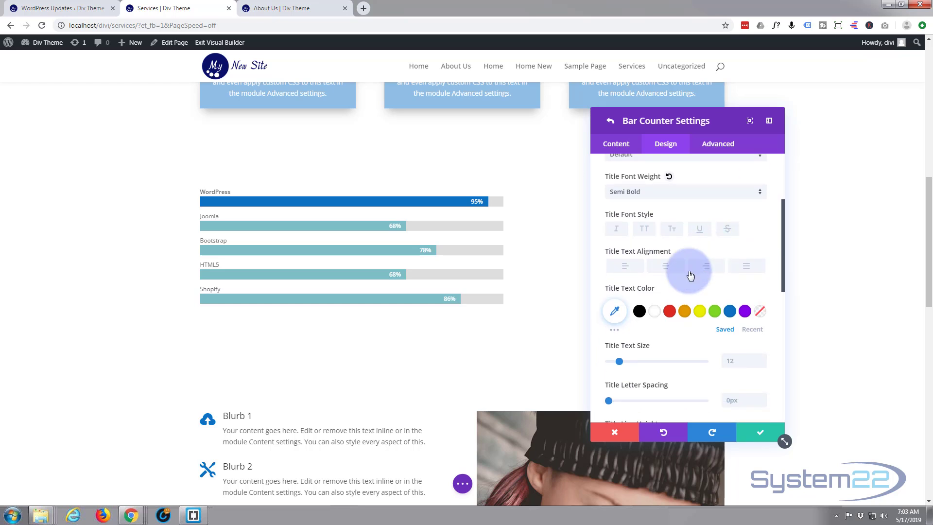
left_click(623, 361)
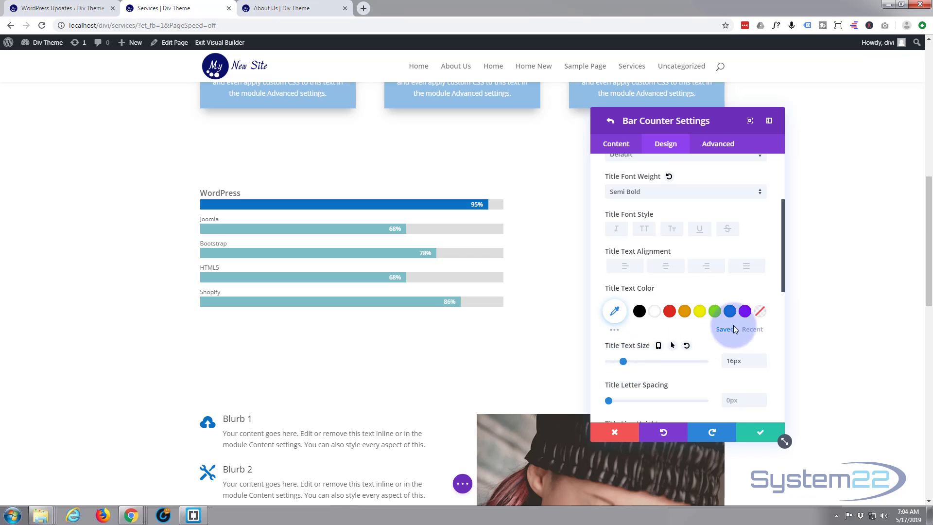
- Set the WordPress bar's minimum height to 30px in its sizing options
scroll(676, 224, "down", 4)
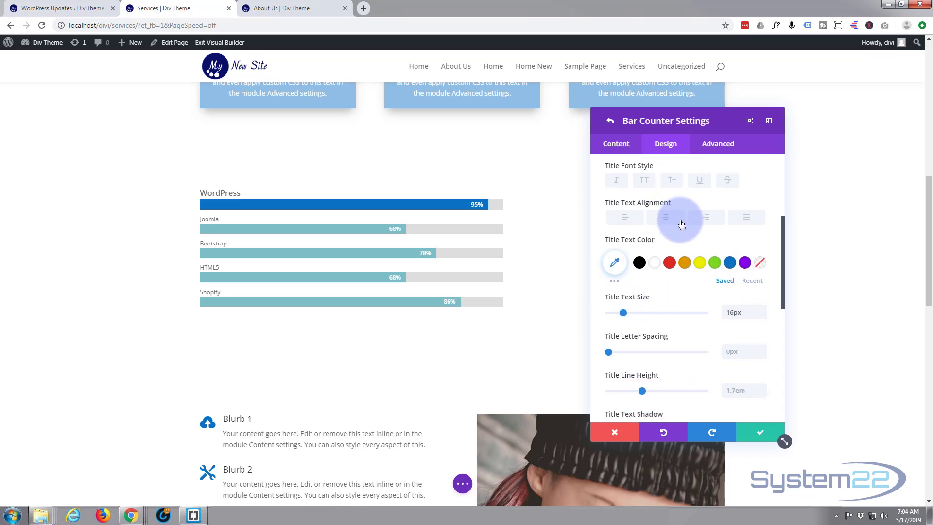
scroll(682, 219, "down", 2)
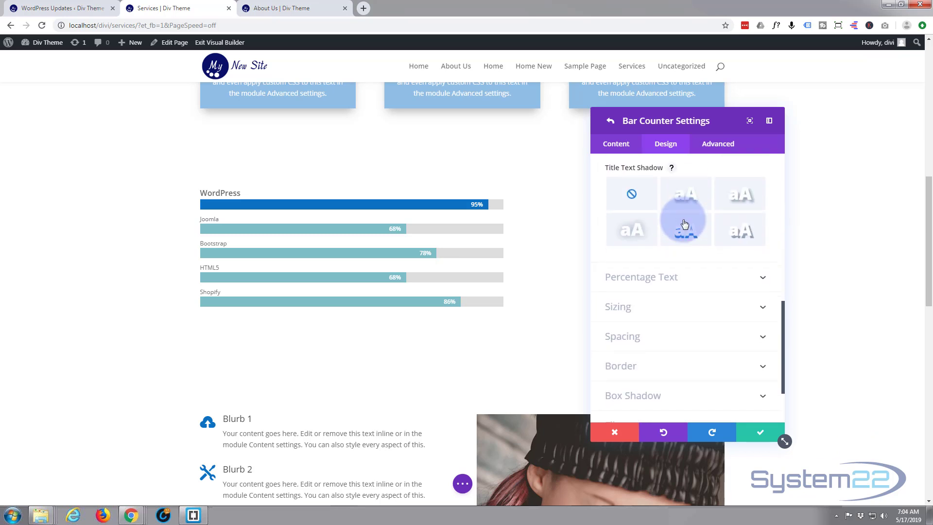
scroll(682, 220, "down", 2)
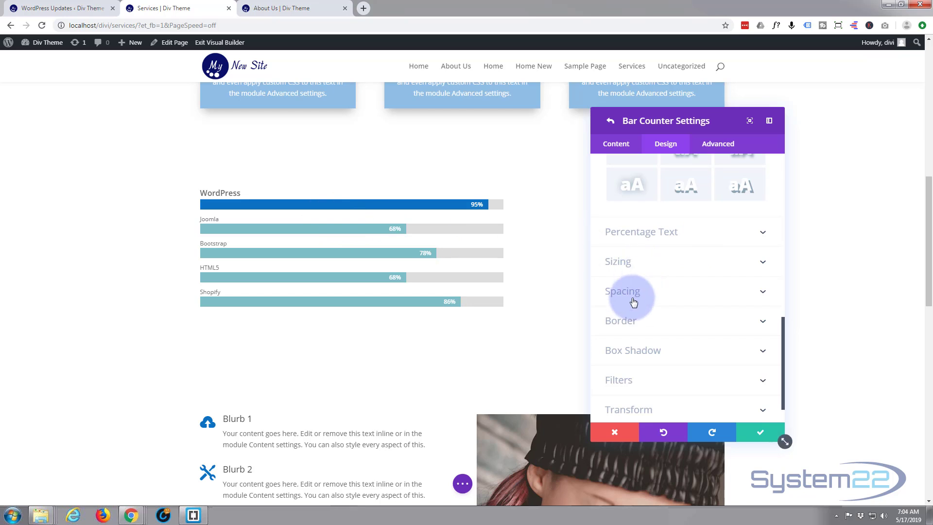
left_click(672, 269)
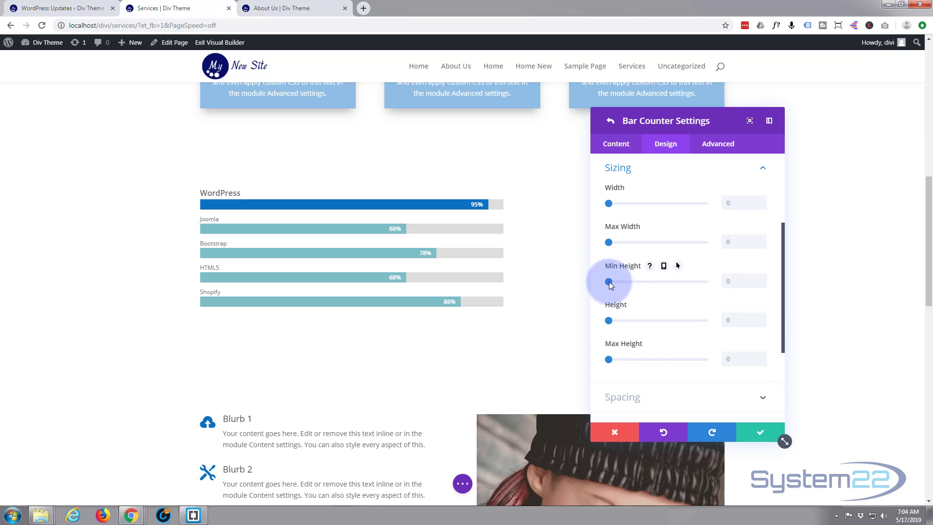
left_click_drag(609, 281, 620, 281)
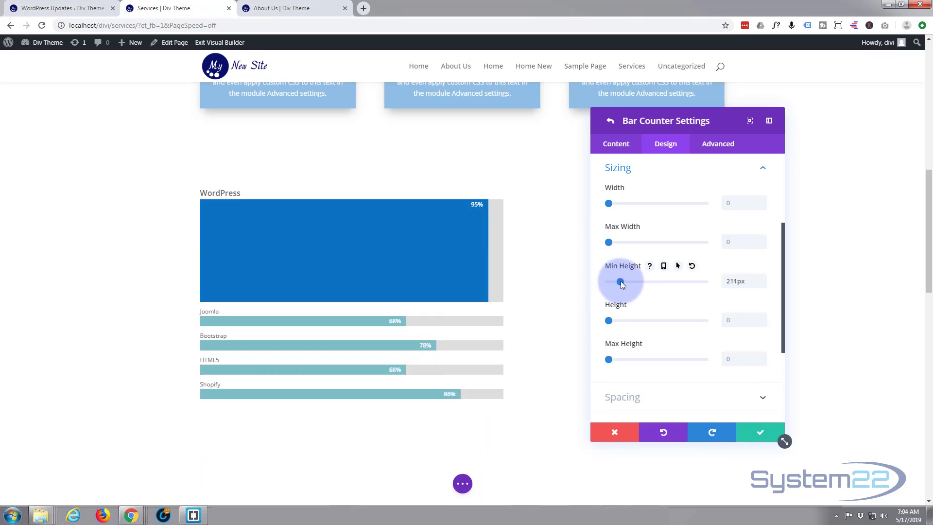
left_click_drag(620, 281, 610, 284)
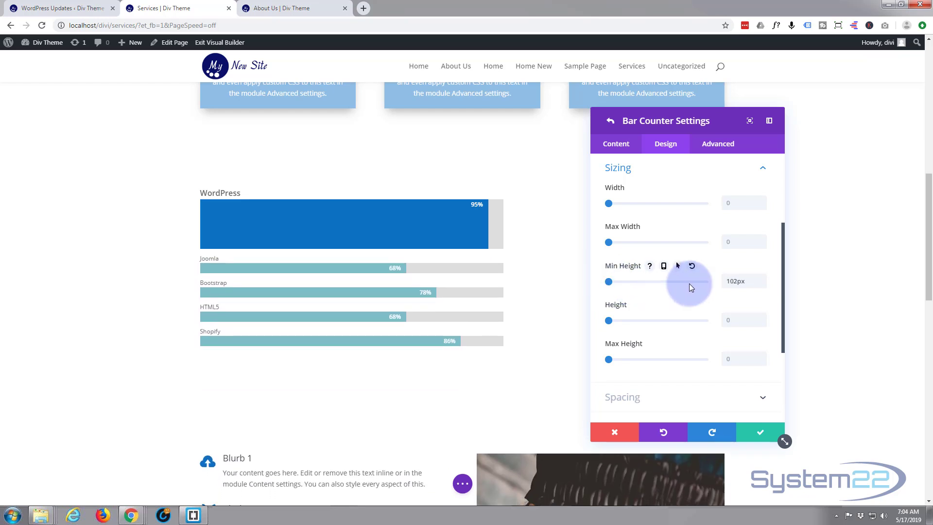
left_click_drag(725, 284, 734, 275)
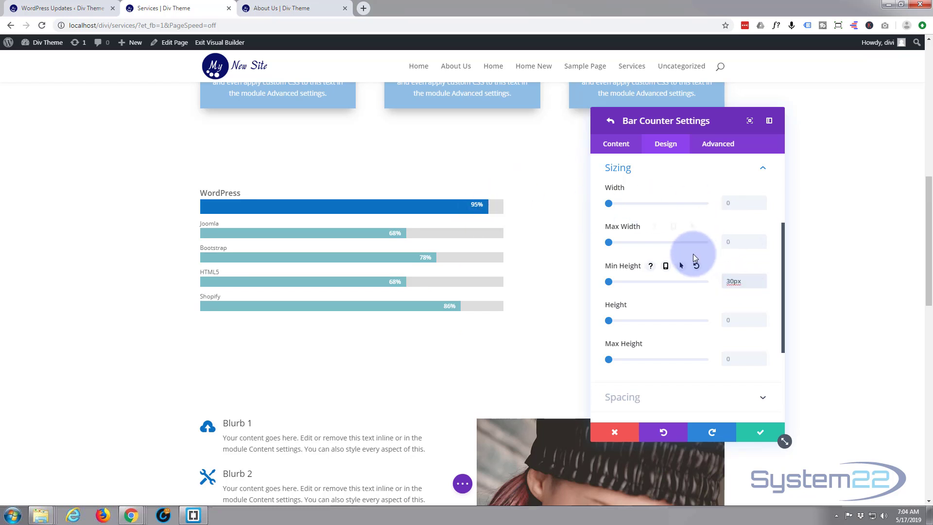
- Set the WordPress counter's percentage text size to 18px and its percentage line height to 1.8em
scroll(693, 253, "up", 2)
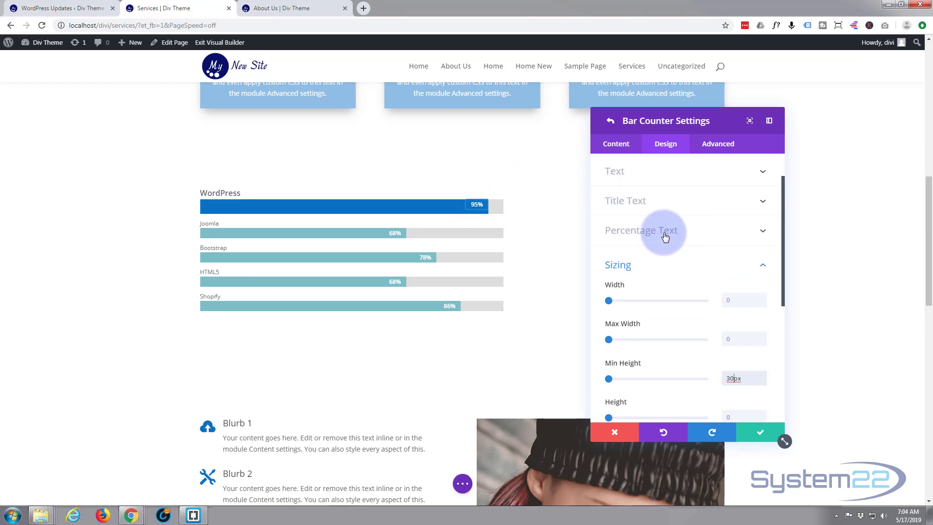
left_click(665, 236)
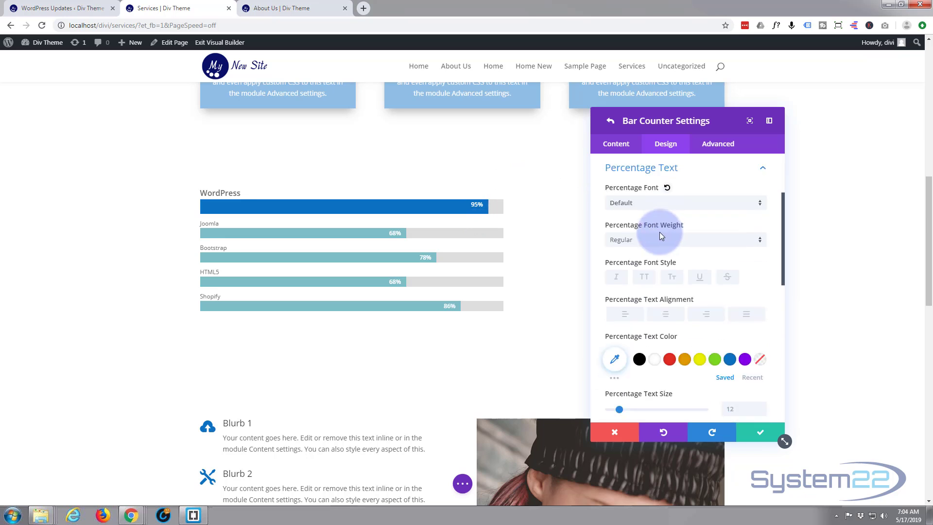
scroll(659, 232, "down", 3)
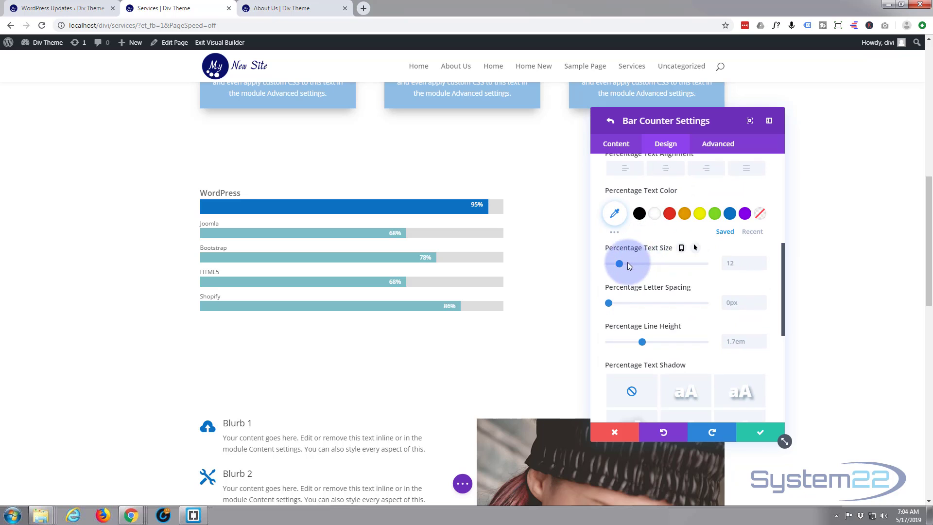
left_click(622, 264)
left_click_drag(623, 263, 626, 266)
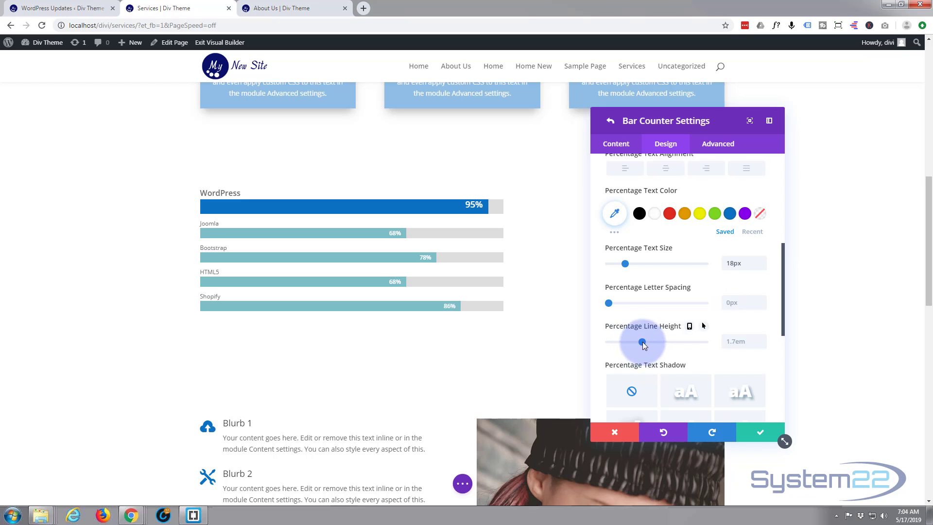
left_click_drag(646, 342, 649, 345)
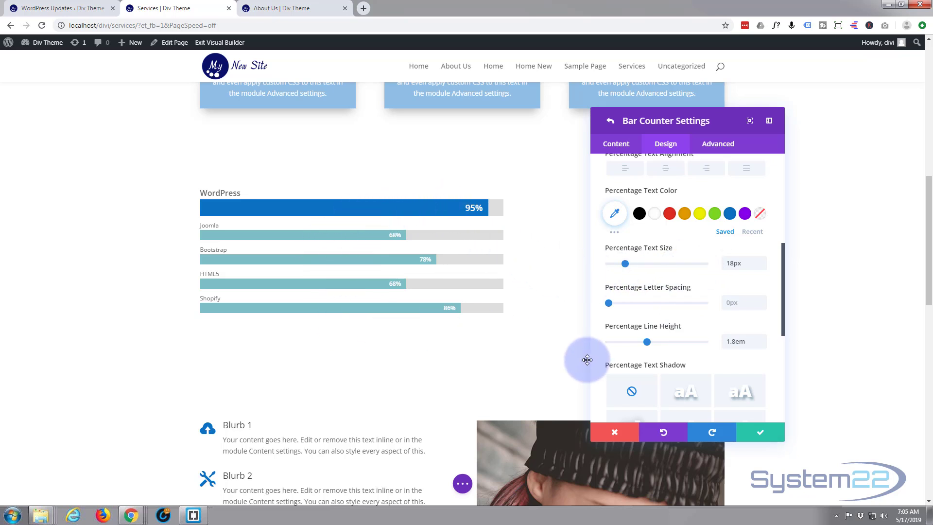
- Save the WordPress counter's settings and extend its item styles to all bar counters throughout This Row
left_click(759, 435)
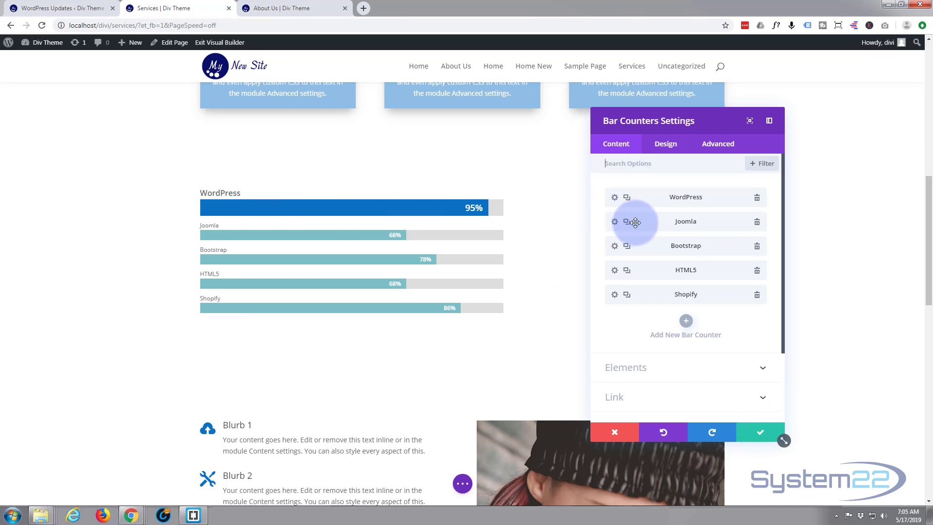
right_click(652, 197)
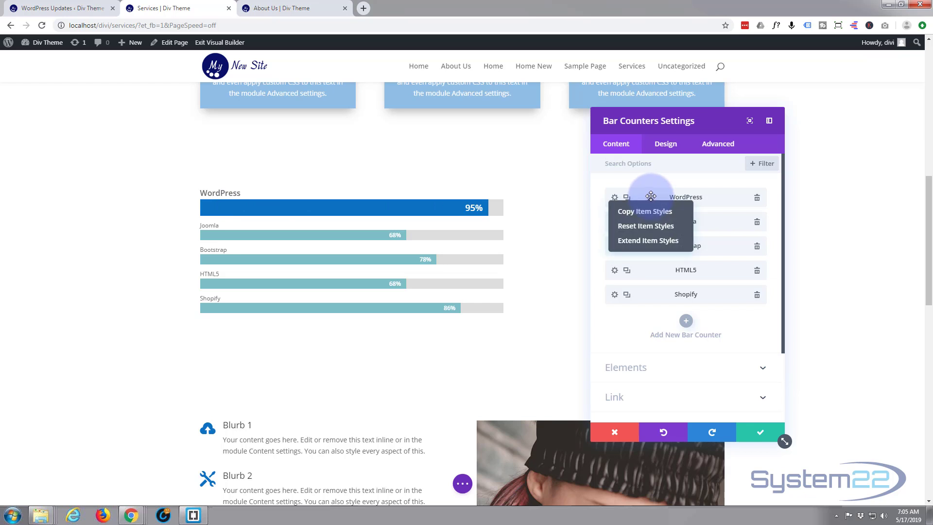
left_click(656, 247)
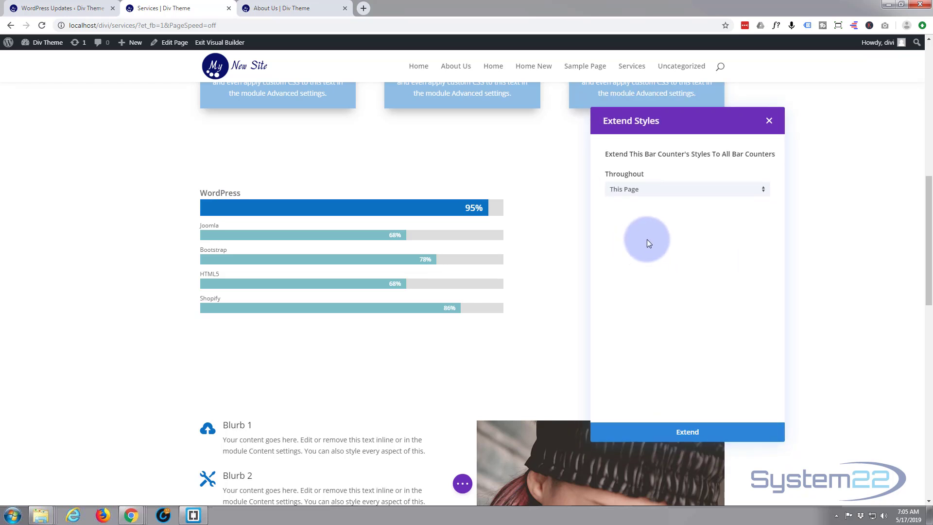
left_click(764, 193)
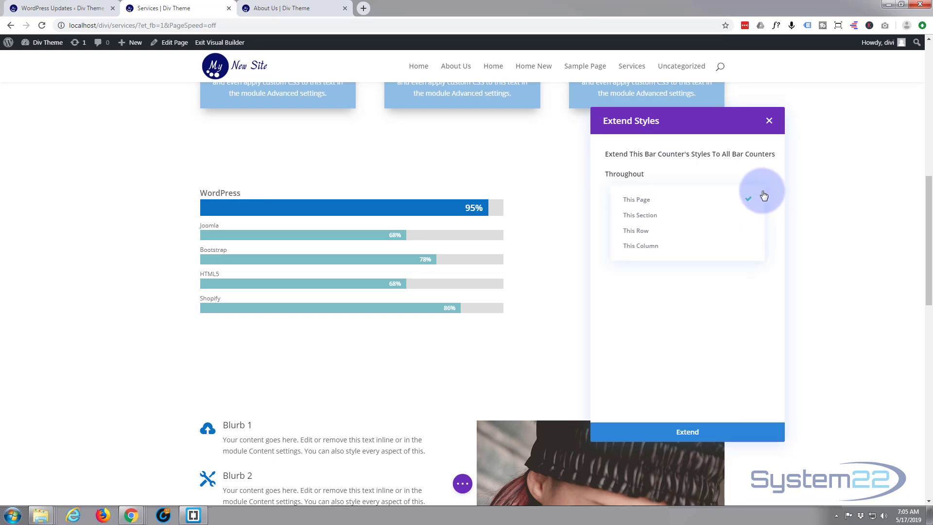
left_click(683, 232)
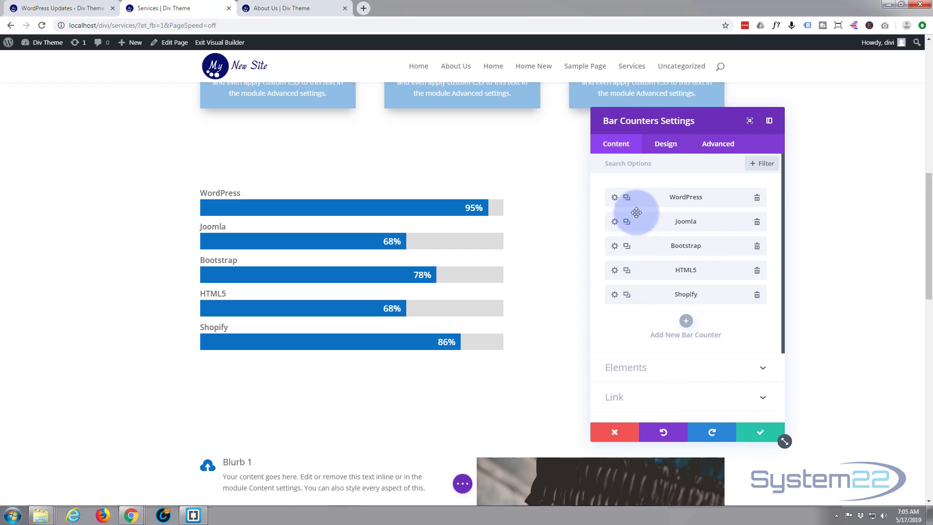
- Try the saved red as the Joomla counter's bar background color, and restore the blue #0c71c3
left_click(614, 222)
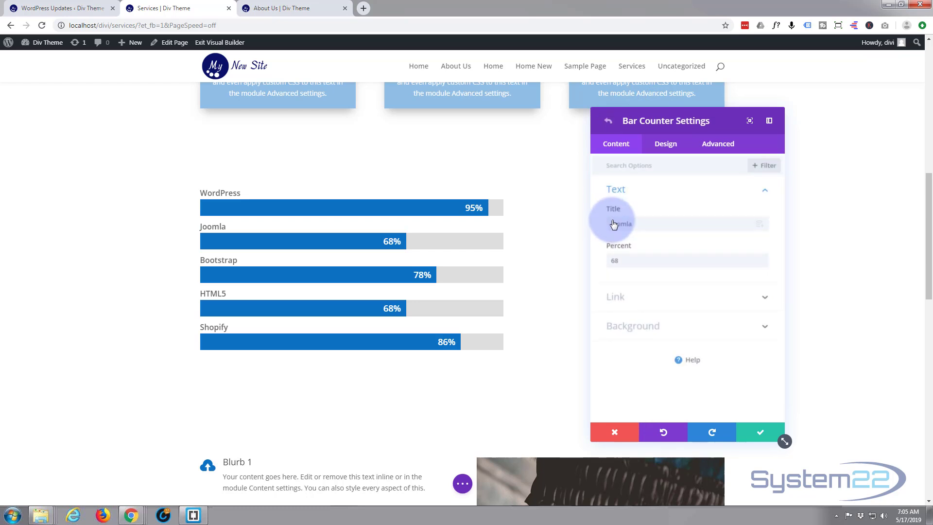
left_click(667, 143)
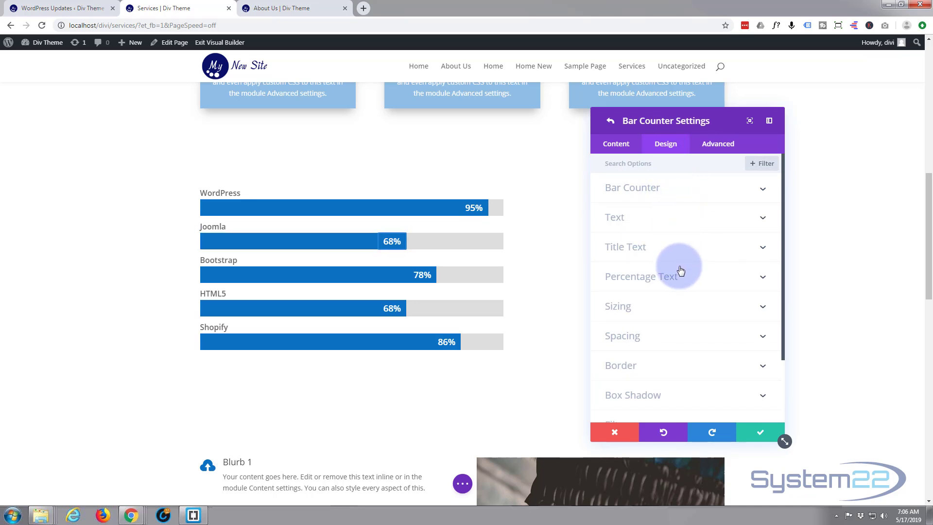
left_click(679, 191)
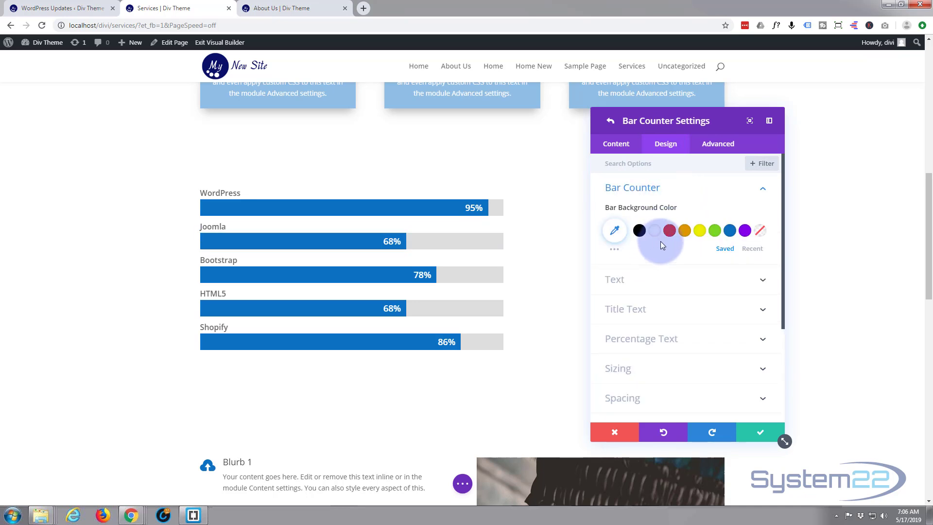
left_click(670, 230)
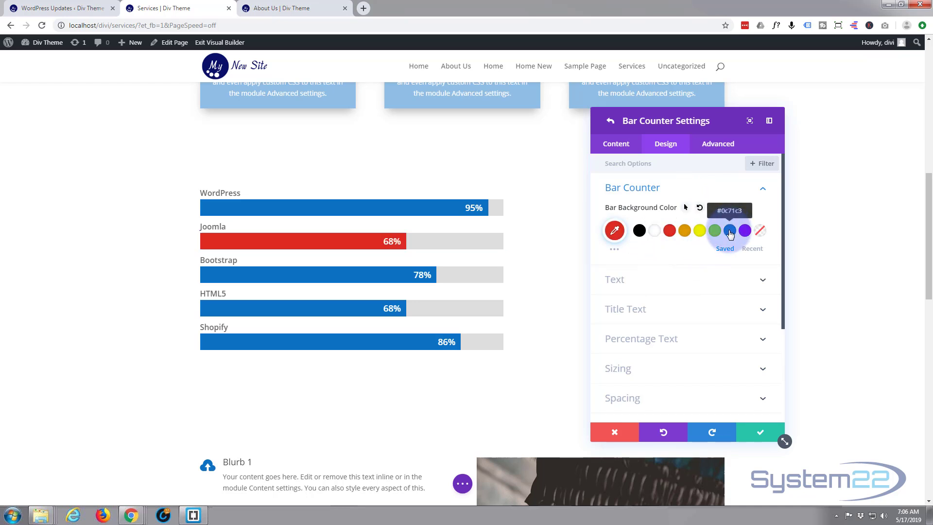
left_click(614, 145)
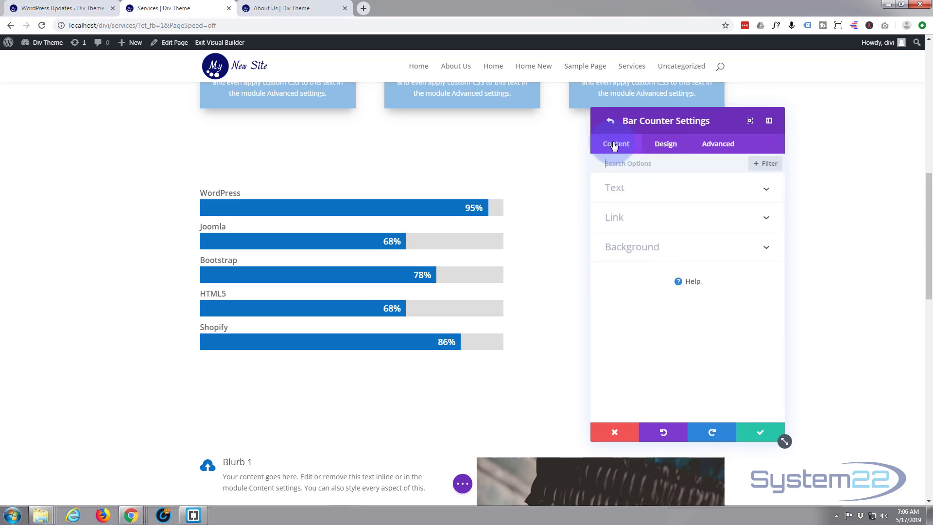
left_click(756, 430)
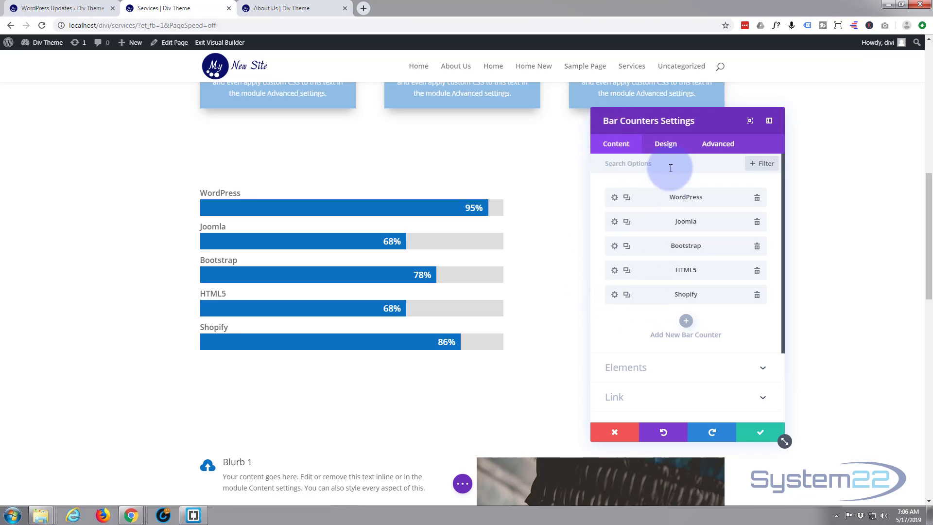
- Apply the box shadow preset with 0px horizontal and 12px vertical position to the whole Bar Counters module
left_click(666, 144)
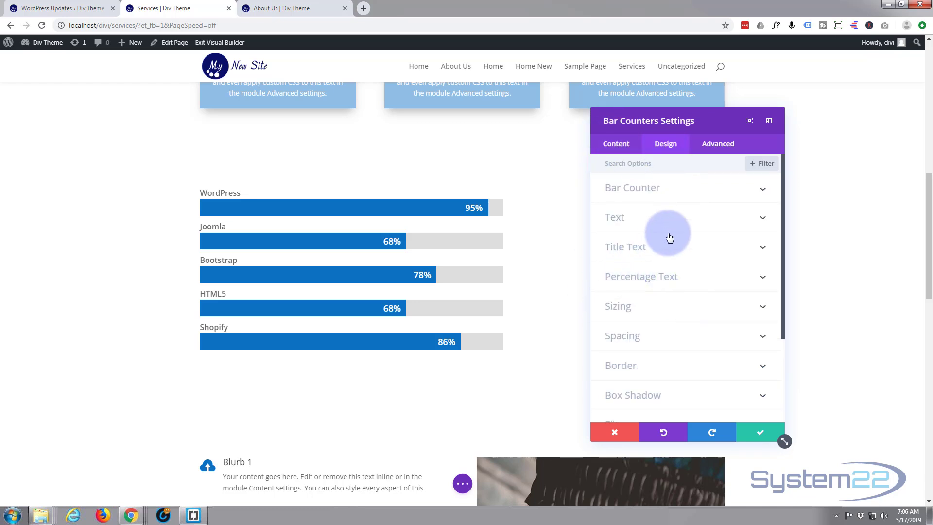
left_click(696, 189)
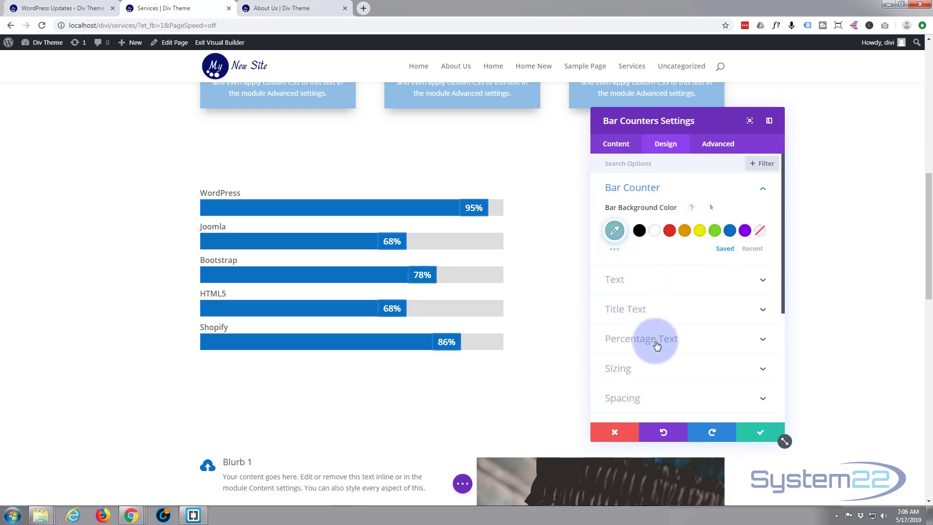
scroll(658, 345, "down", 2)
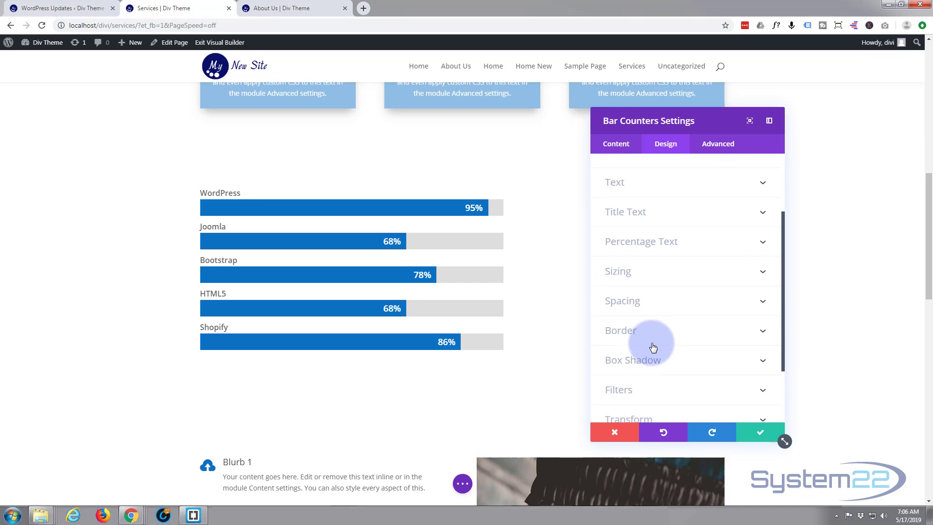
left_click(679, 362)
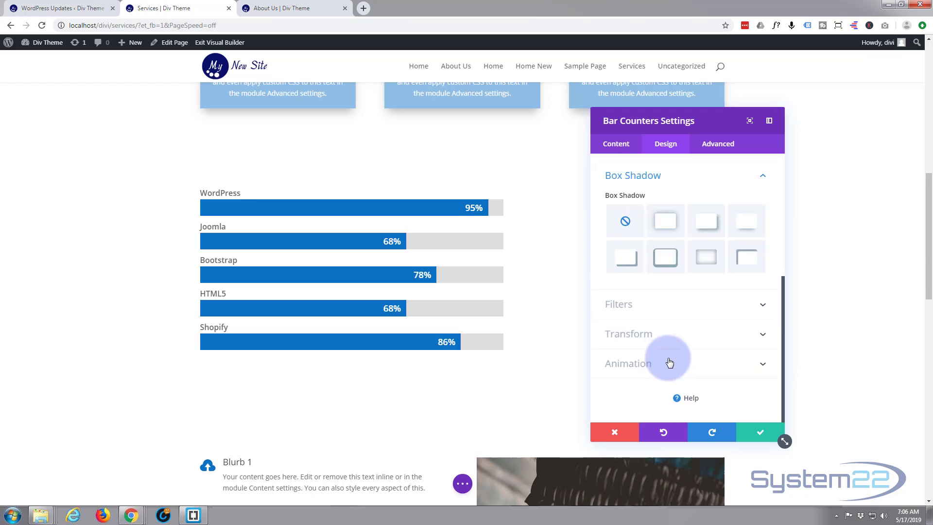
left_click(706, 225)
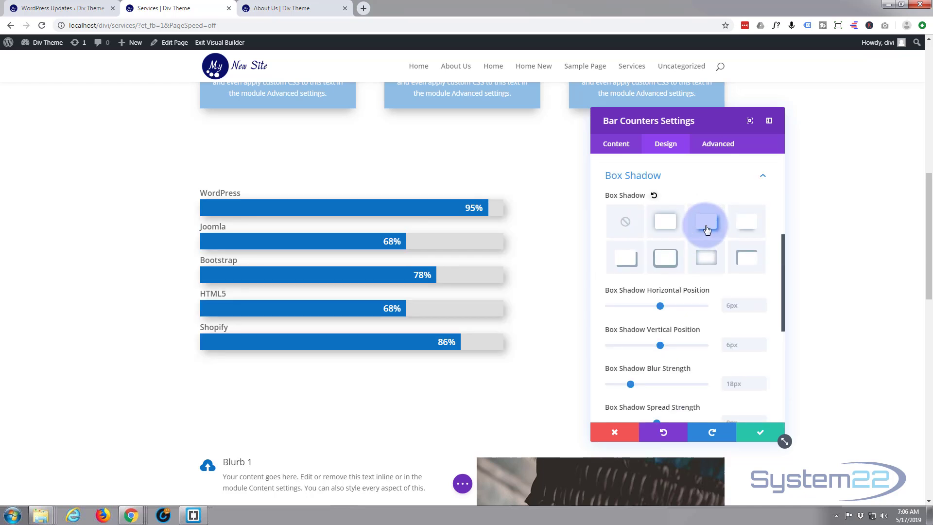
left_click(753, 227)
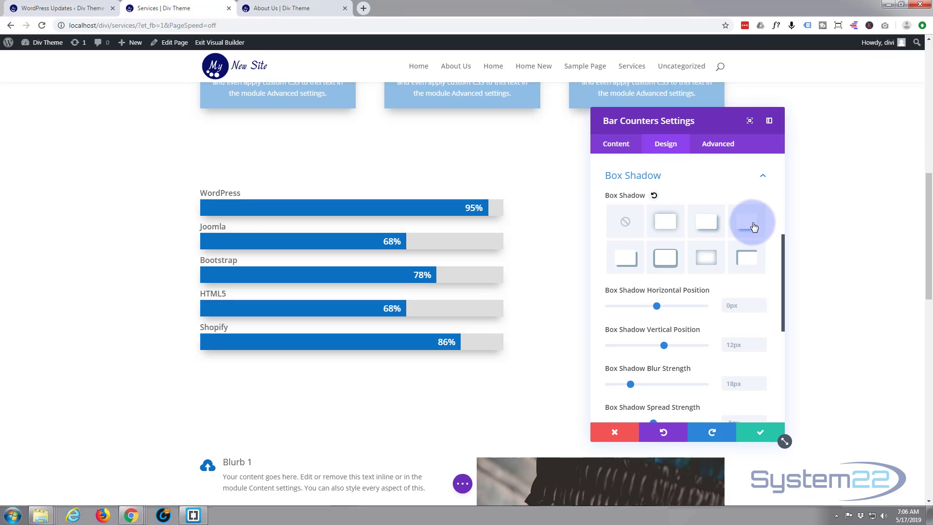
- Set the bars' box shadow position to Inner Shadow and save the Bar Counters module settings
scroll(677, 260, "down", 5)
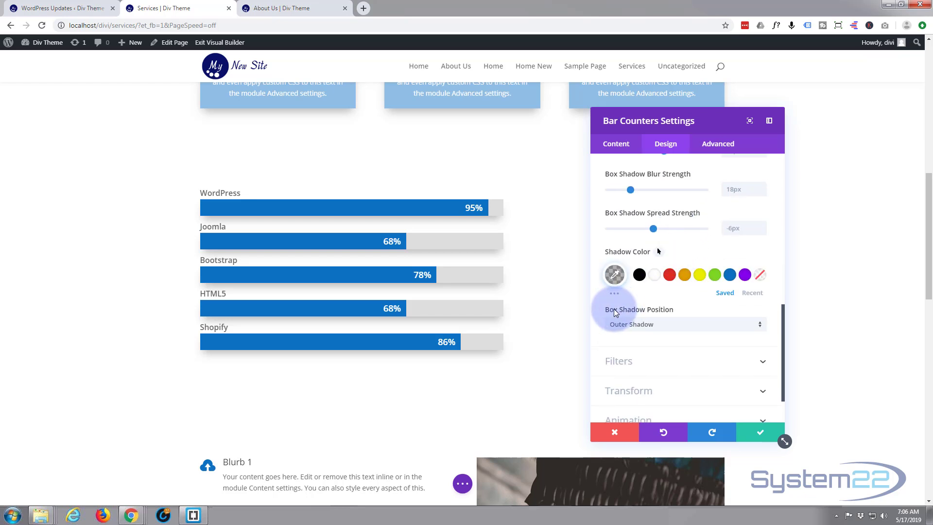
left_click(761, 330)
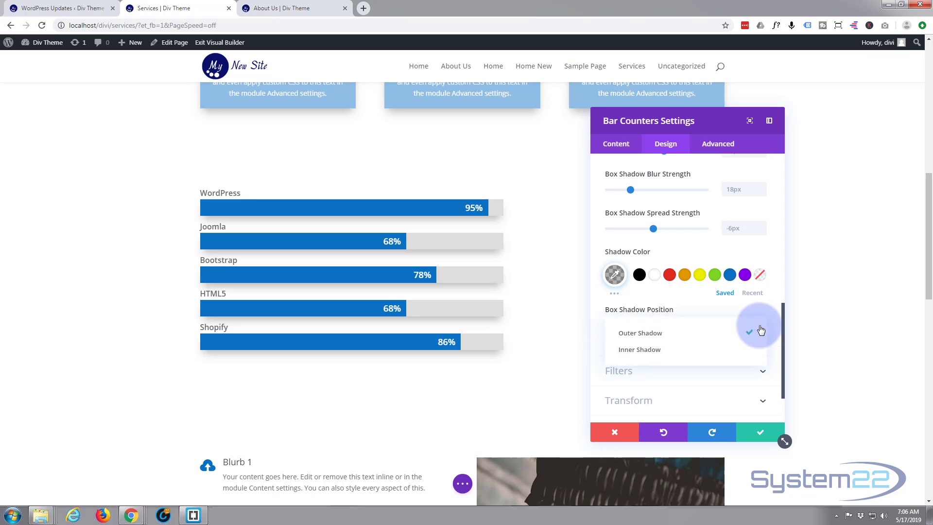
left_click(696, 350)
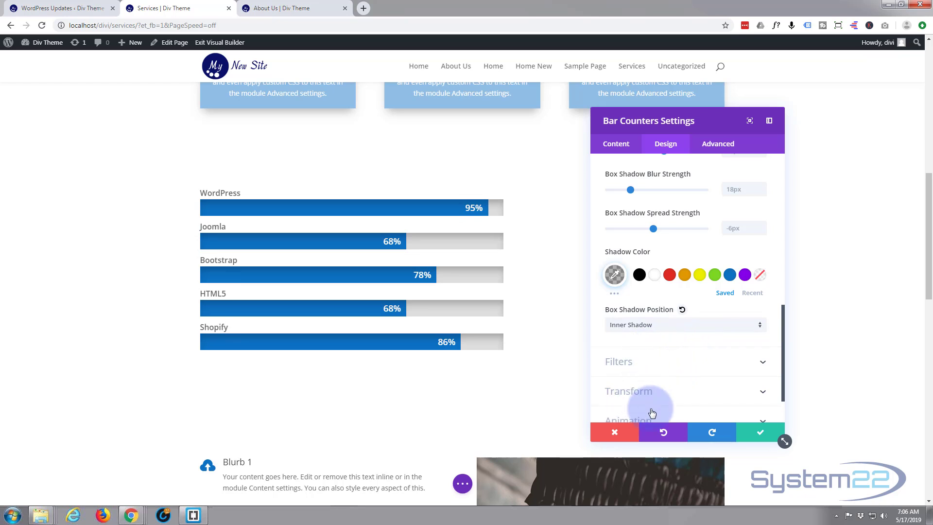
left_click(764, 436)
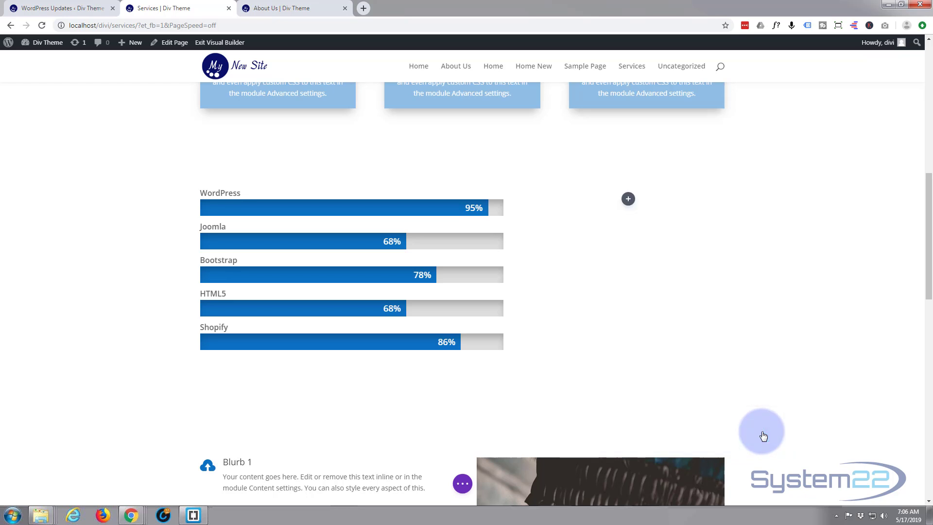
- Insert a Text module in the empty column beside the bar counters
left_click(628, 199)
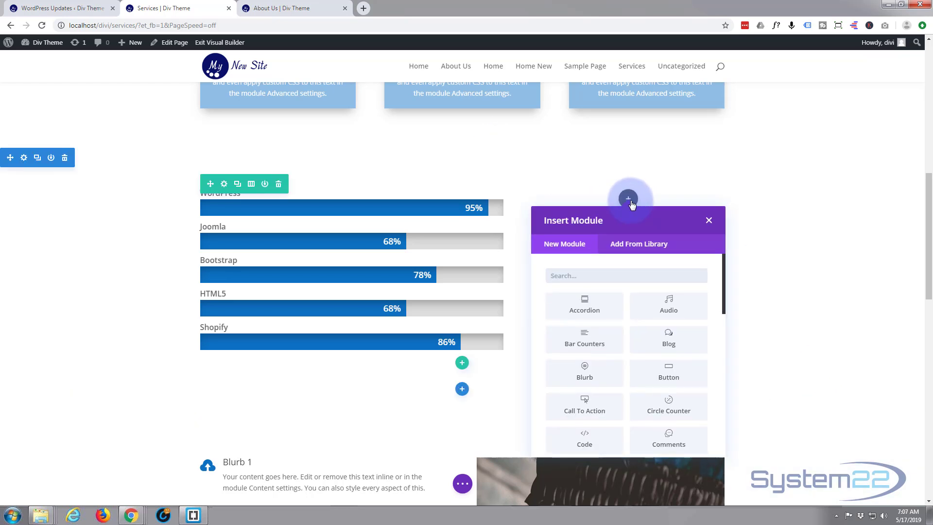
scroll(636, 318, "down", 2)
scroll(636, 318, "down", 9)
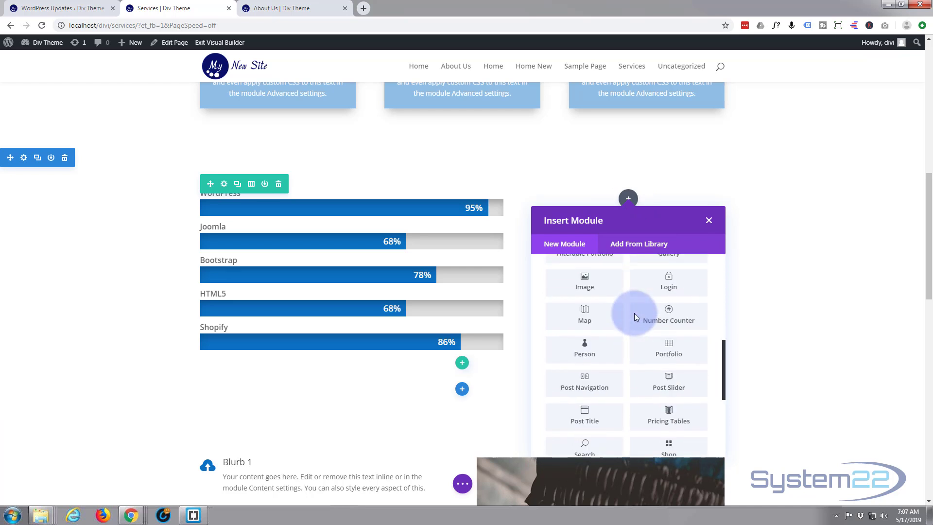
left_click(669, 367)
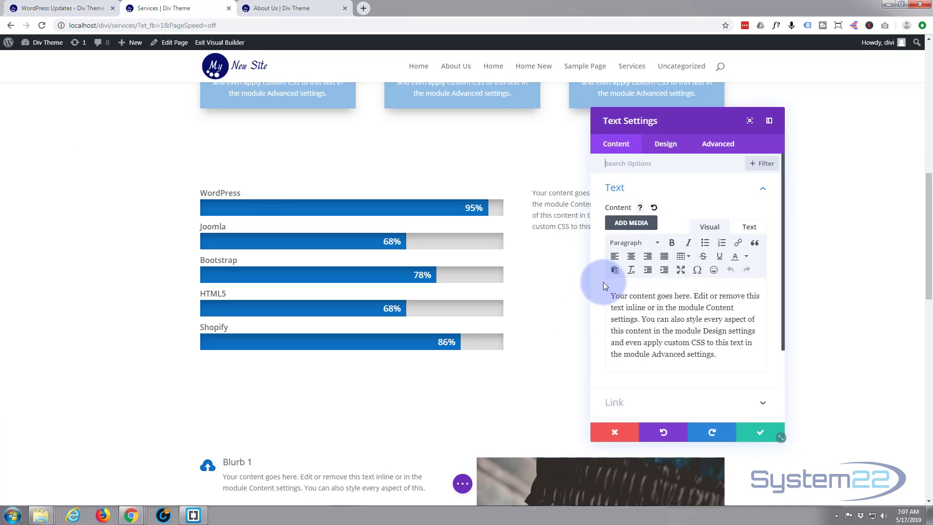
- Duplicate the placeholder paragraph as a second paragraph in the Text module's content
left_click_drag(612, 297, 726, 355)
key("ctrl+c")
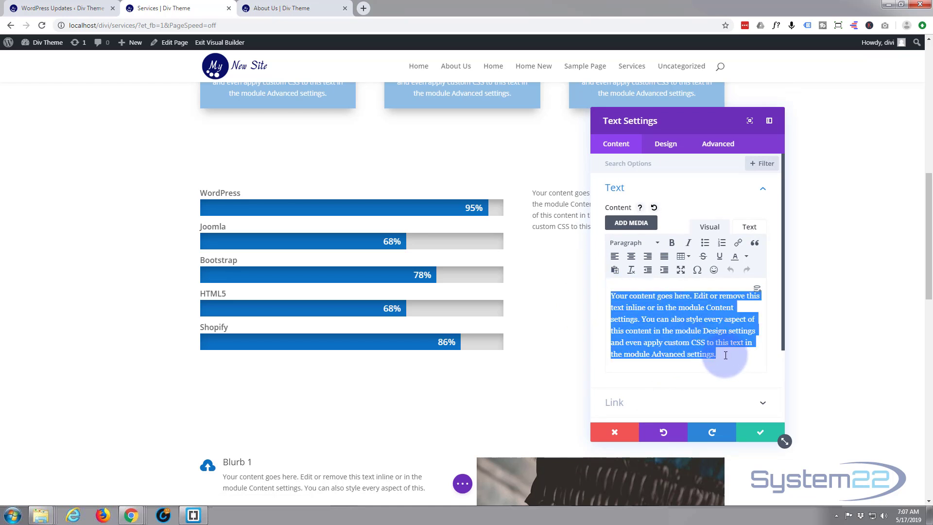
left_click(724, 354)
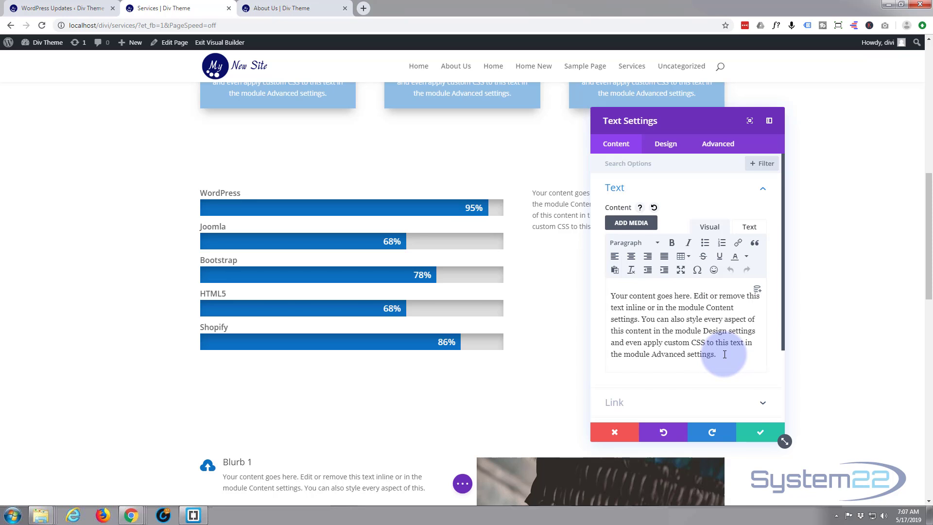
key("Return")
key("ctrl+v")
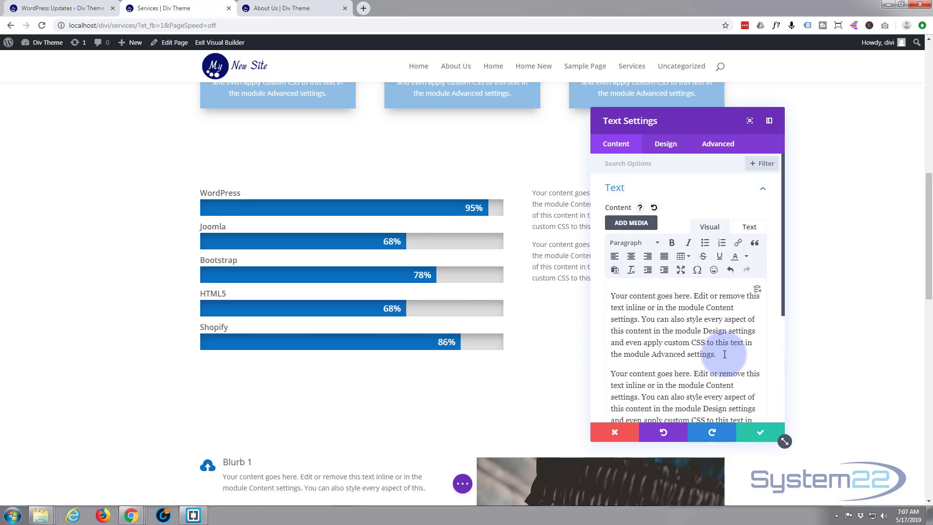
- Add the title "Completed Projects" above the two paragraphs and format it as Heading 2
left_click(611, 296)
key("Return")
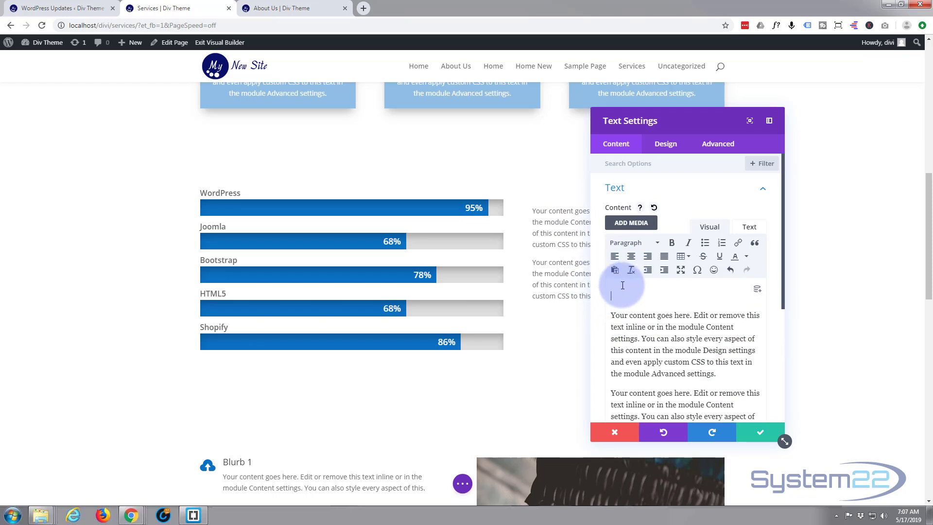
type("Completed Projects")
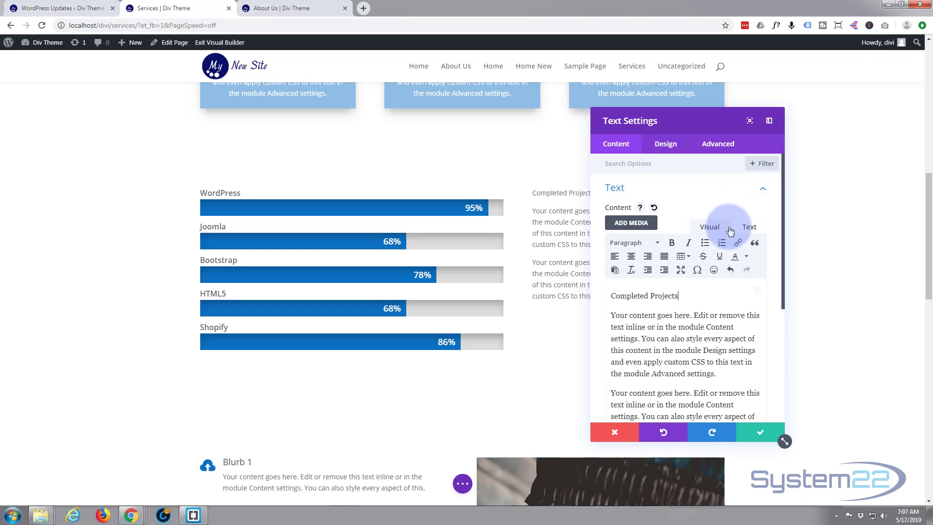
left_click_drag(678, 296, 611, 298)
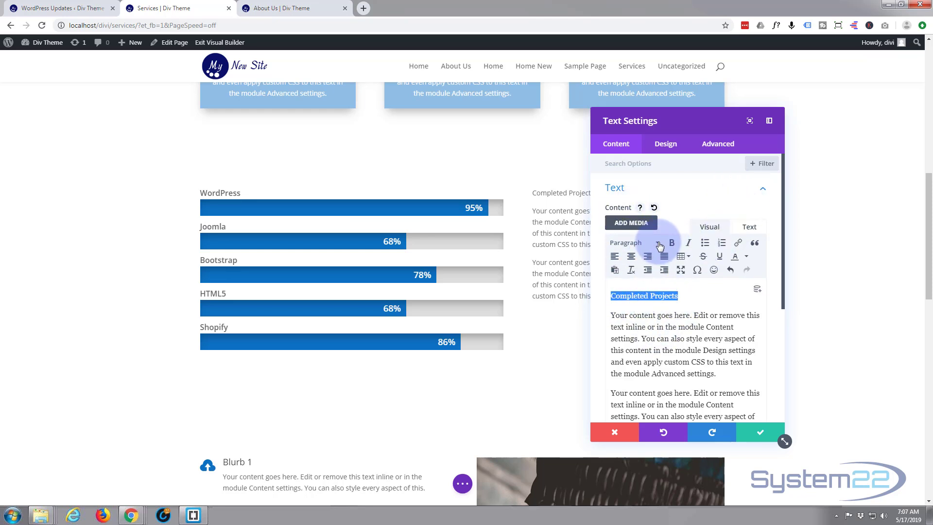
left_click(657, 243)
left_click(651, 302)
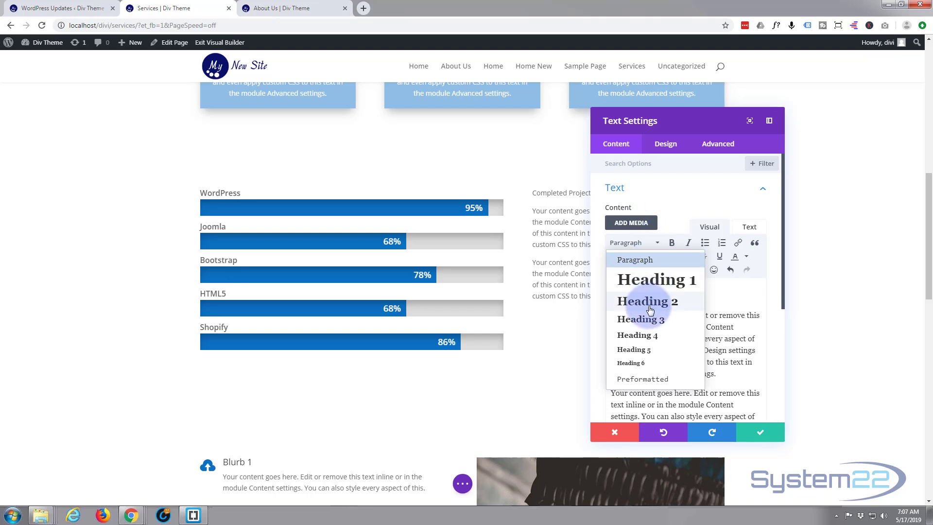
- Set the Text module's Heading 2 text color to the saved blue, keeping the settings window clear of the text
left_click_drag(698, 126, 318, 137)
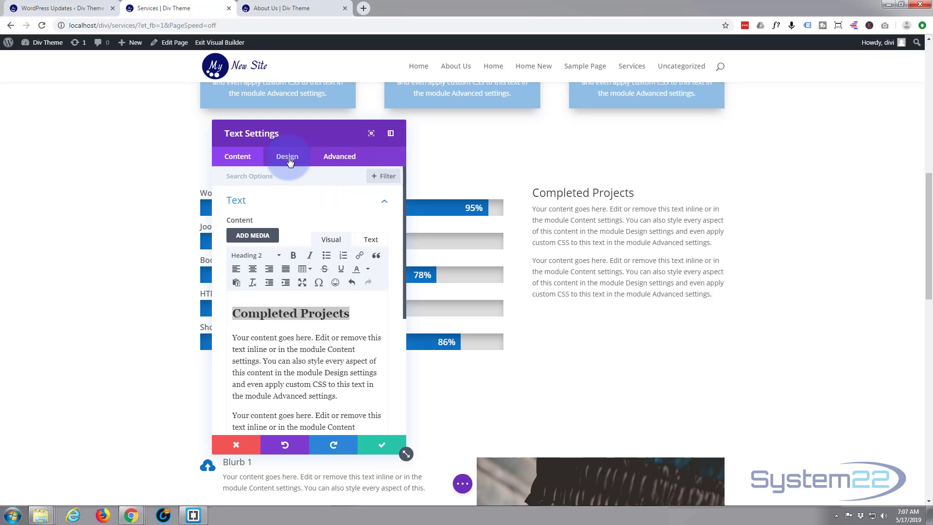
left_click(288, 158)
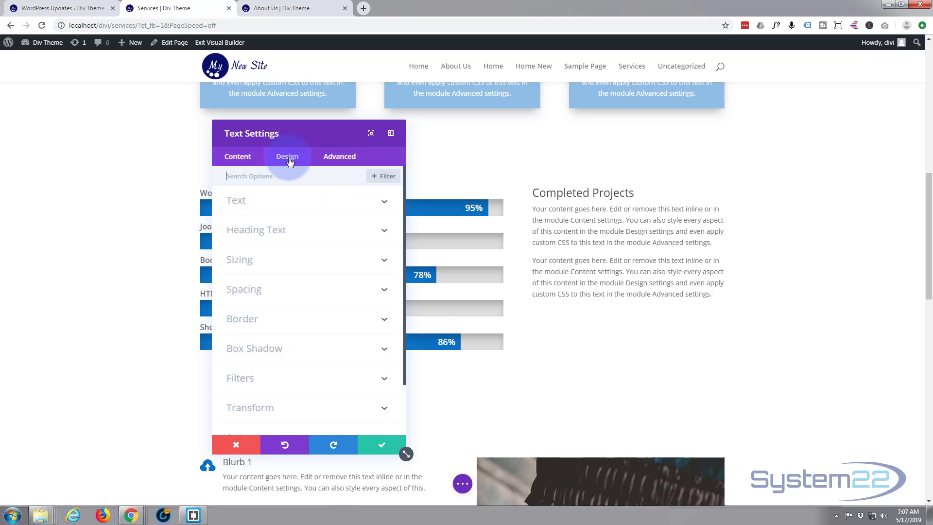
left_click(312, 237)
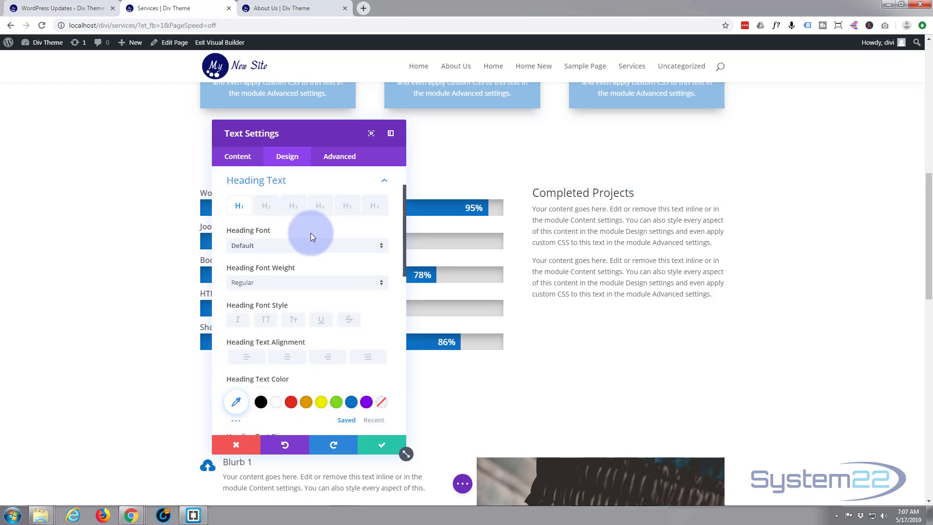
left_click(267, 207)
left_click(351, 402)
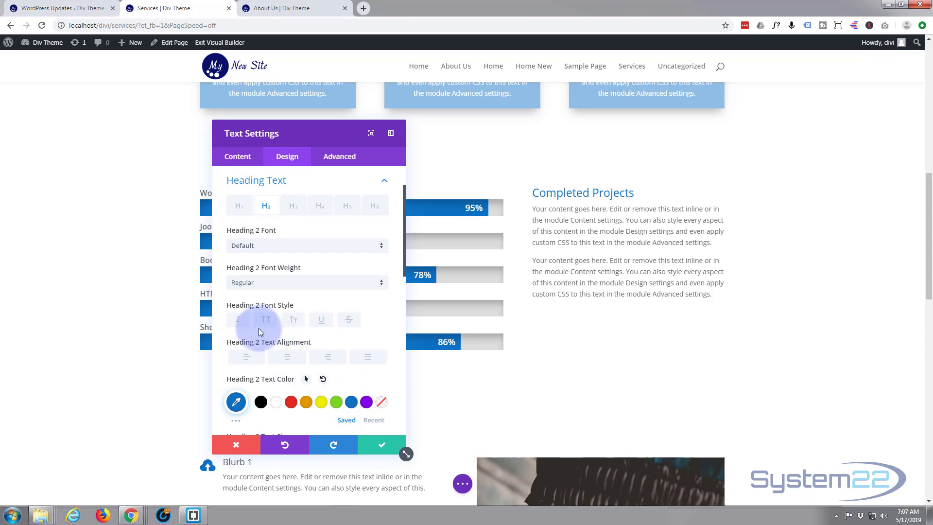
- Style the Text module's Heading 2 as Semi Bold, uppercase and center-aligned
left_click(380, 284)
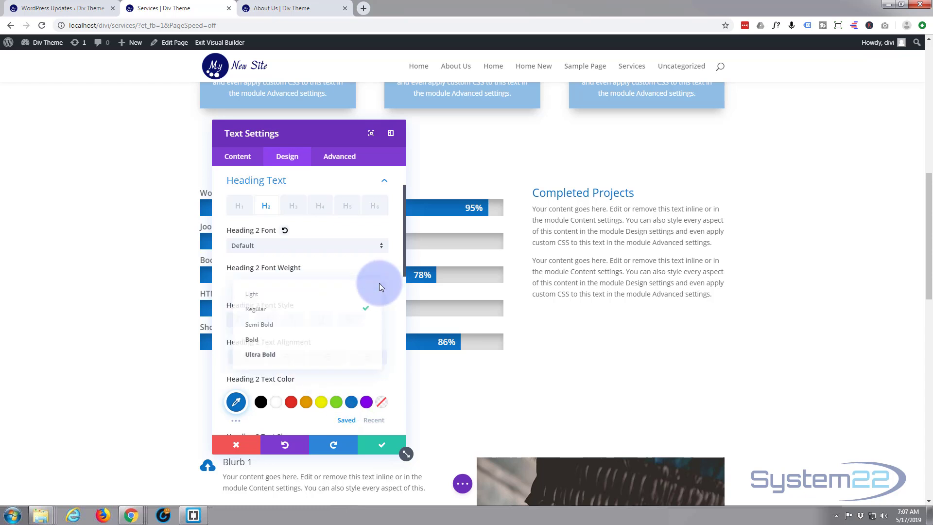
left_click(308, 326)
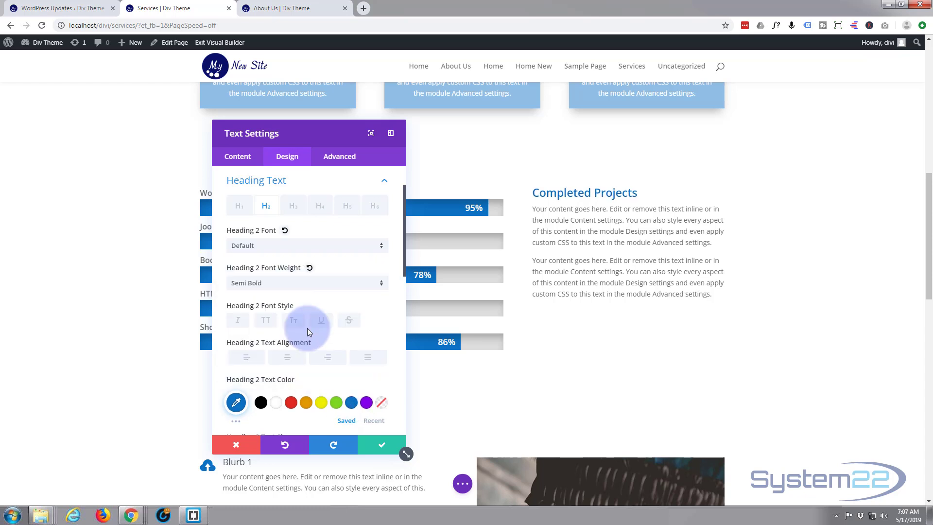
left_click(267, 324)
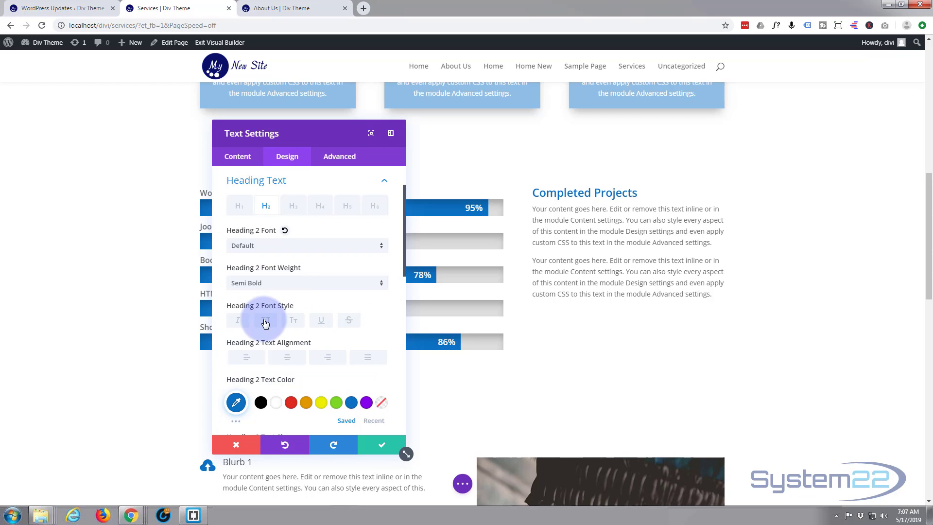
left_click(288, 362)
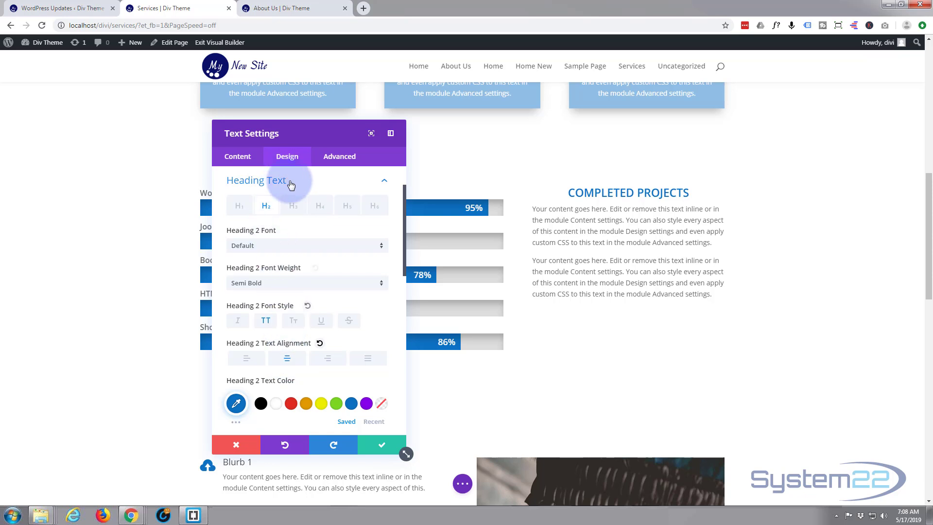
left_click(387, 184)
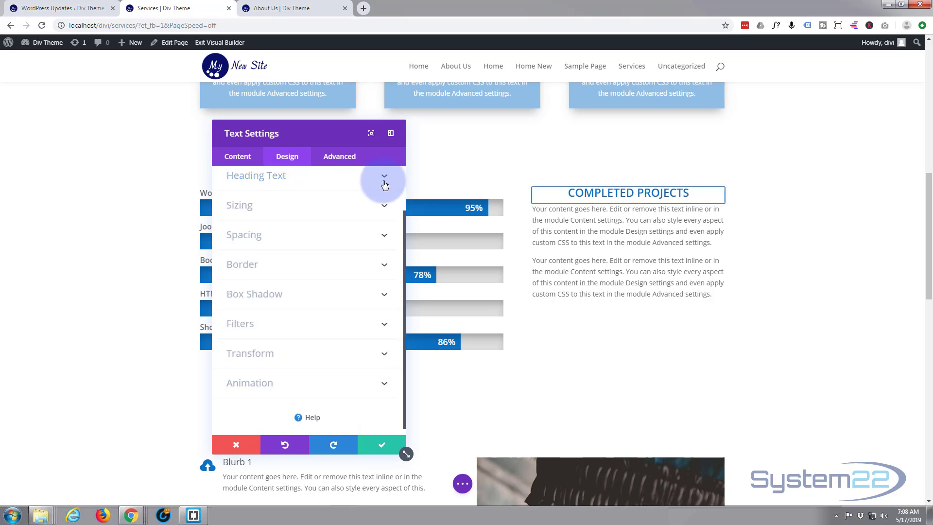
- Set the Text module's body text orientation to justified
scroll(277, 206, "up", 2)
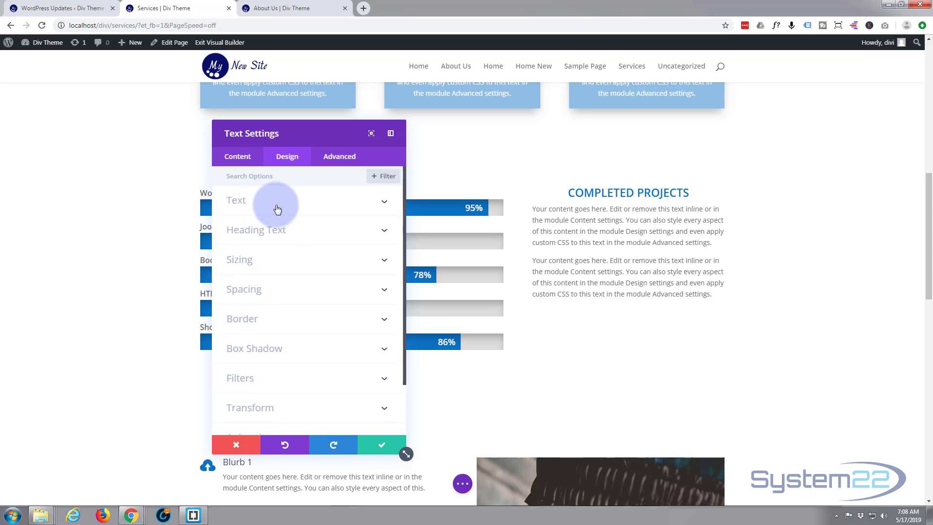
left_click(279, 206)
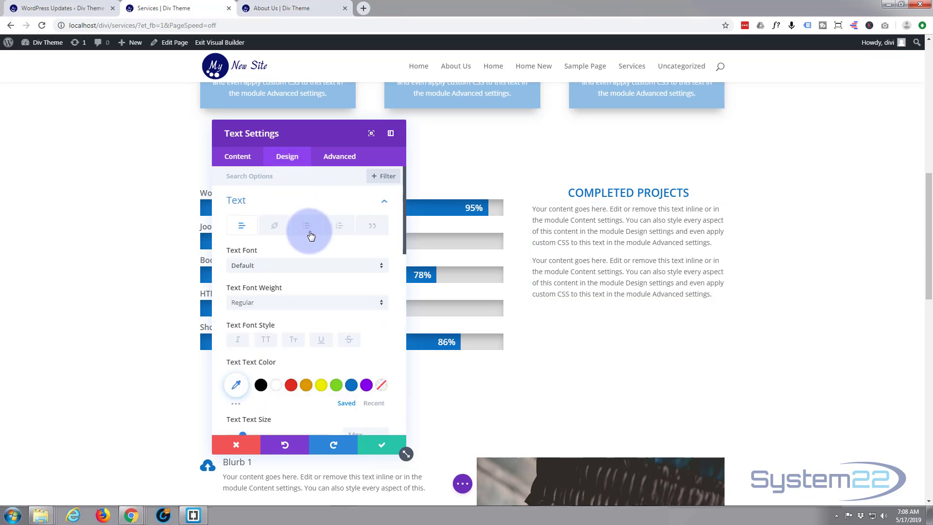
scroll(305, 257, "down", 2)
scroll(306, 256, "down", 3)
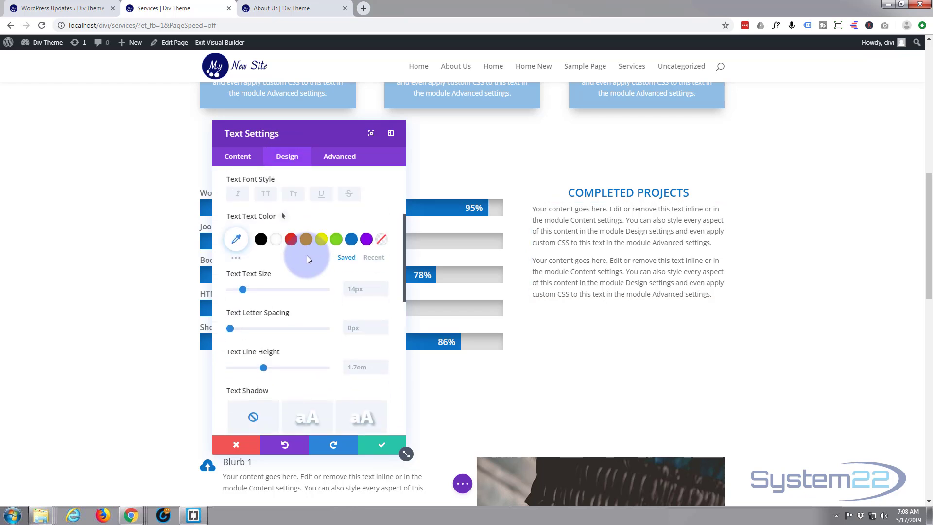
scroll(309, 259, "down", 2)
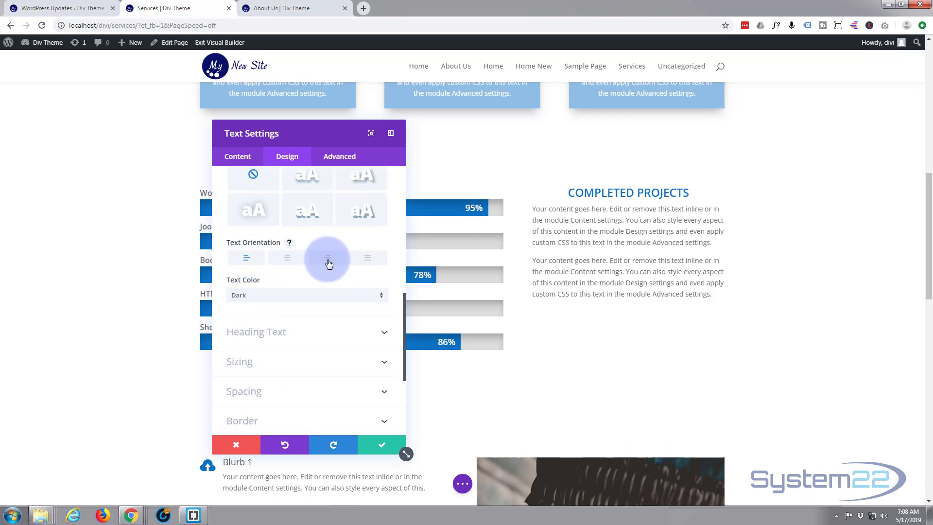
left_click(371, 263)
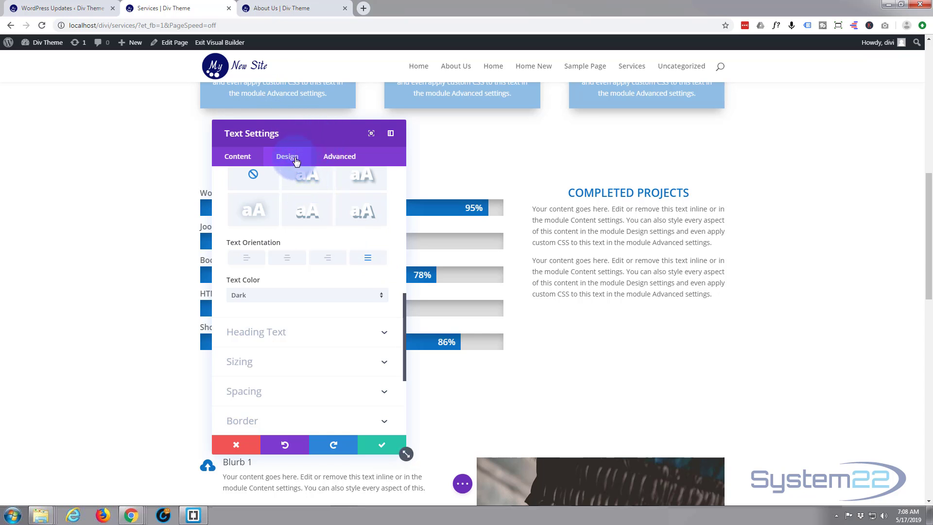
- Give the Text module a custom top padding of 30px and save the module's settings
left_click(310, 392)
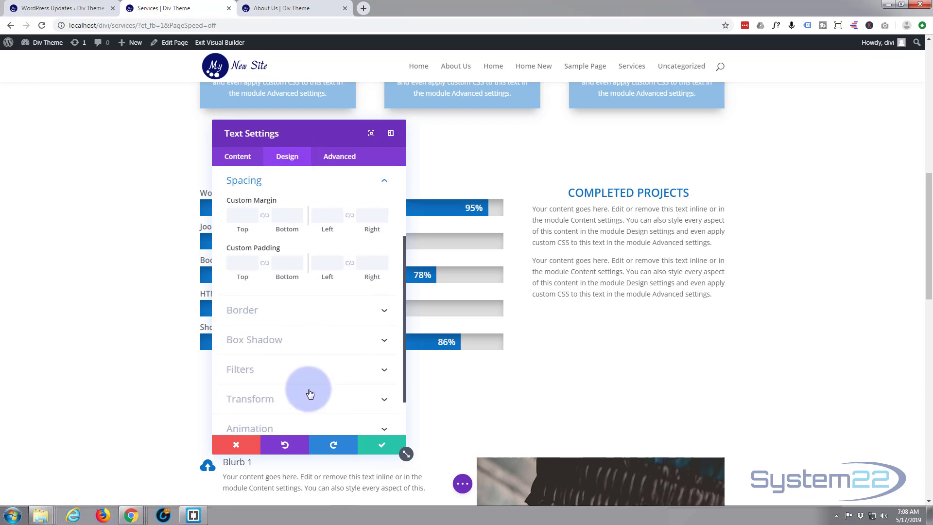
left_click(239, 261)
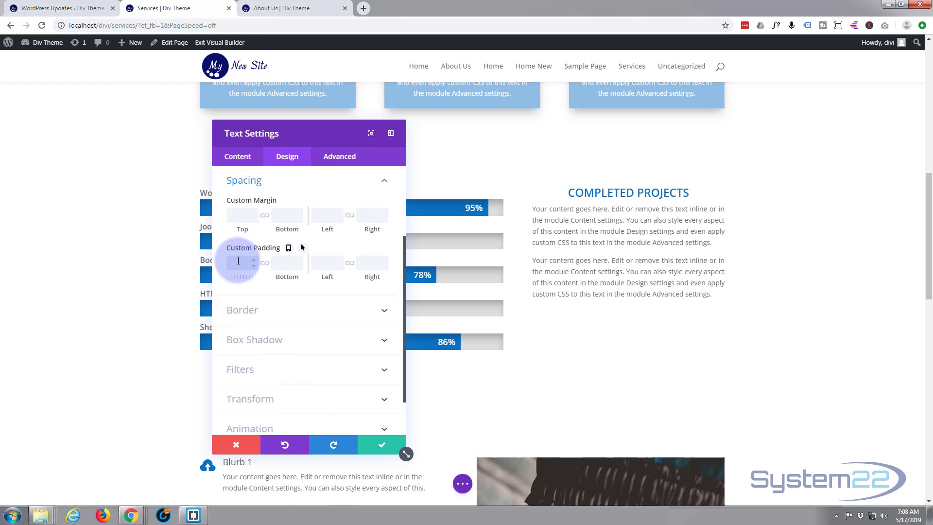
type("30px")
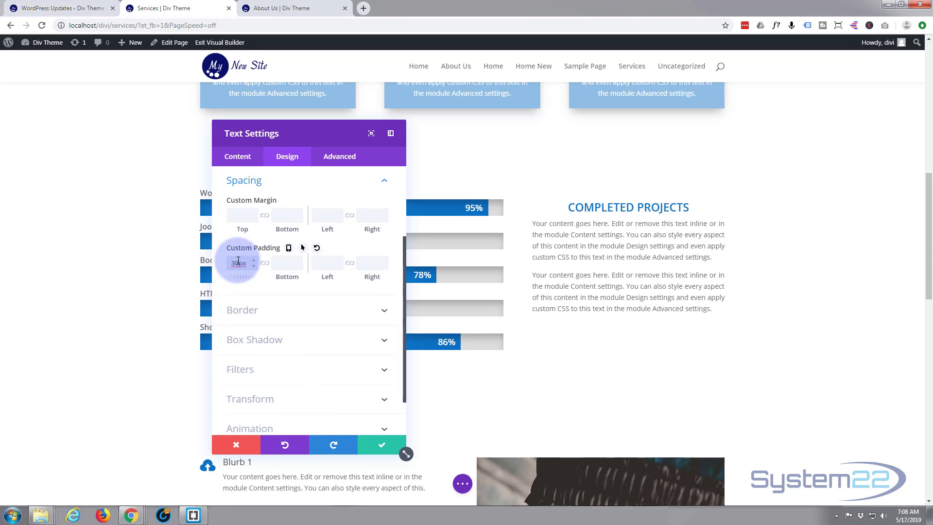
left_click(381, 444)
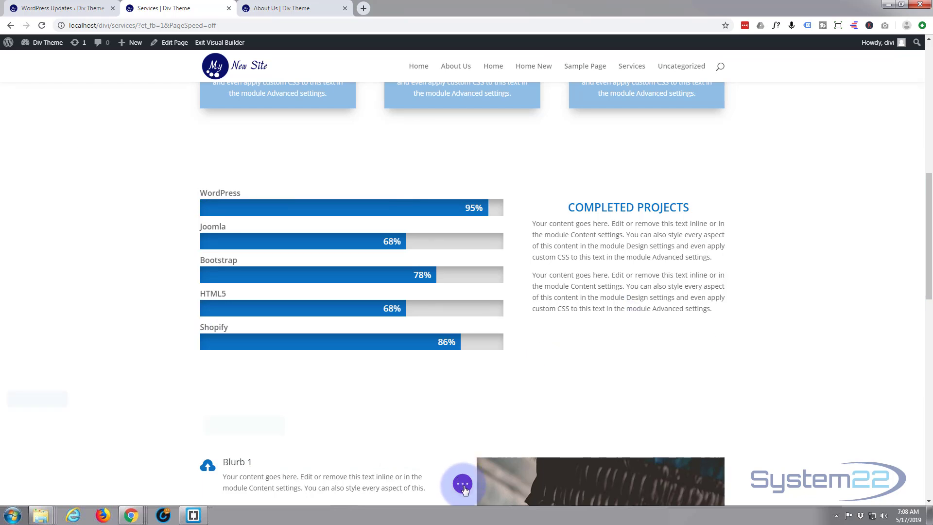
- Save the Services page and exit the Visual Builder to check the bar counters section on the reloaded live page
left_click(463, 485)
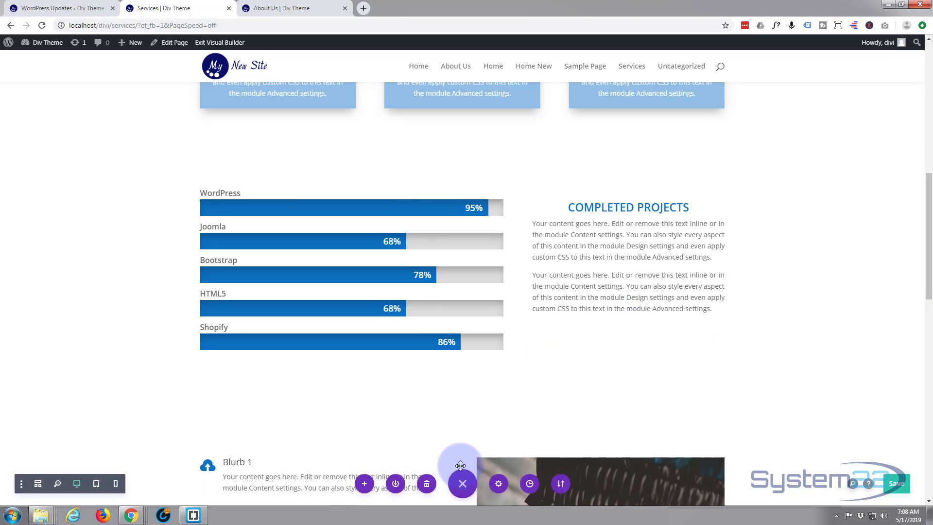
left_click(897, 491)
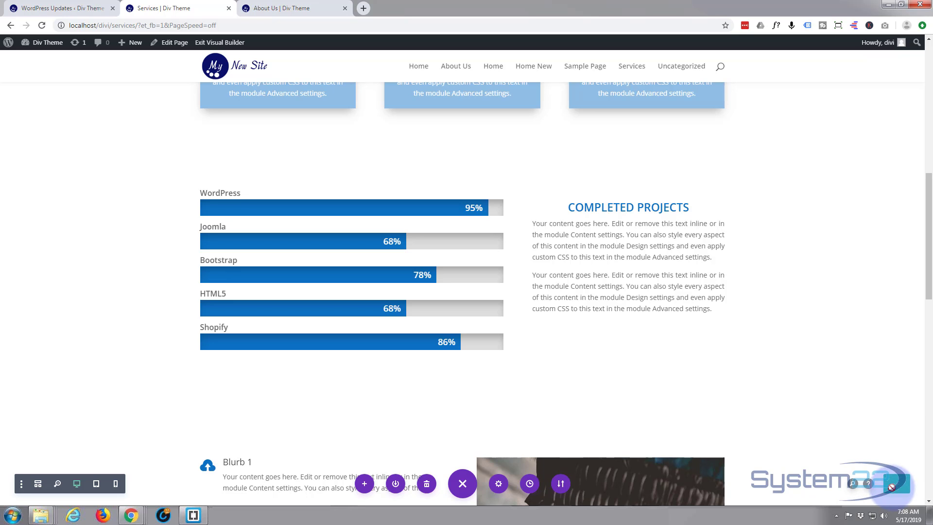
left_click(221, 43)
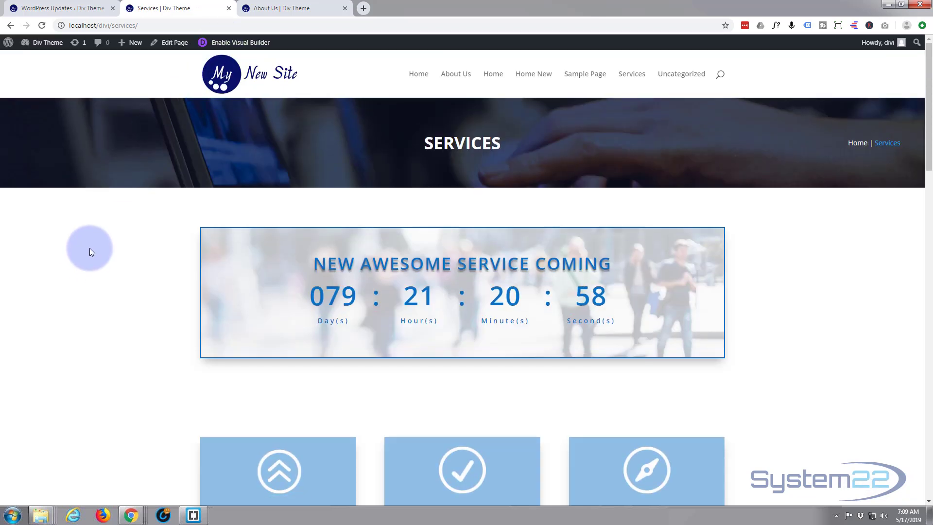
scroll(90, 247, "down", 3)
scroll(94, 250, "down", 7)
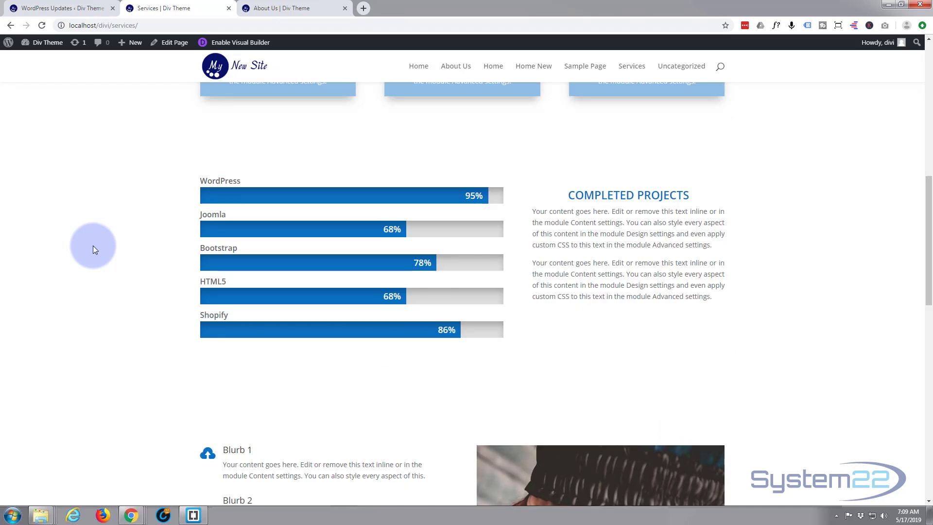
left_click(42, 26)
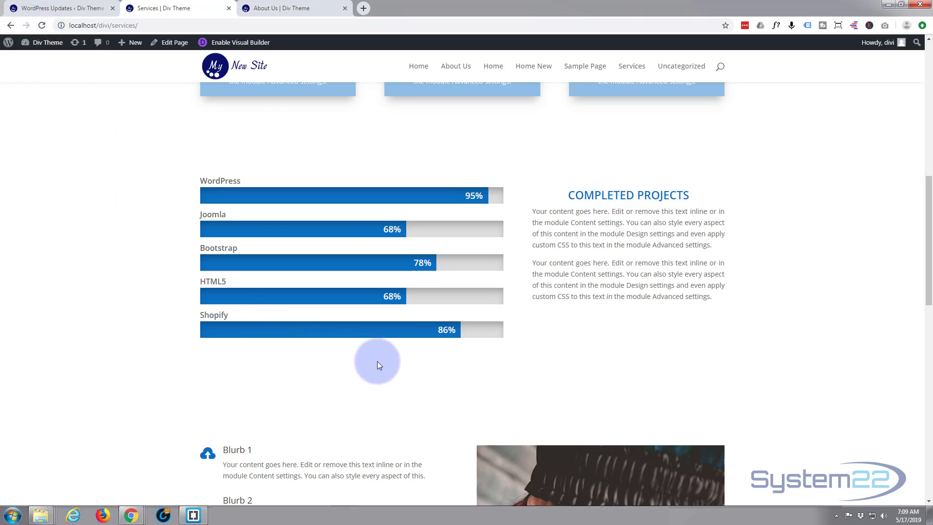